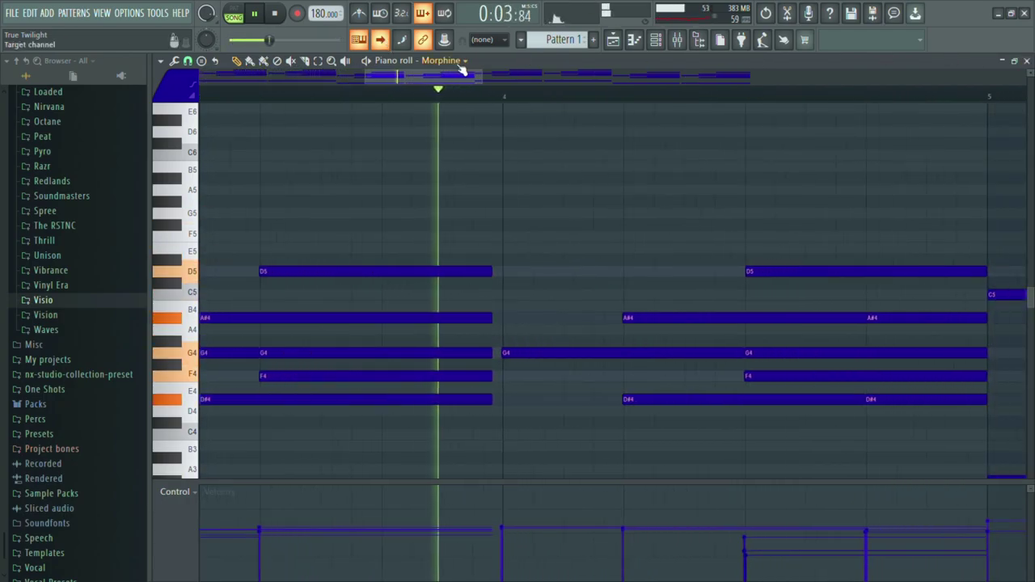
Review the complete eight-bar Morphine chord melody and return to the playlist.
drag(401, 79, 199, 80)
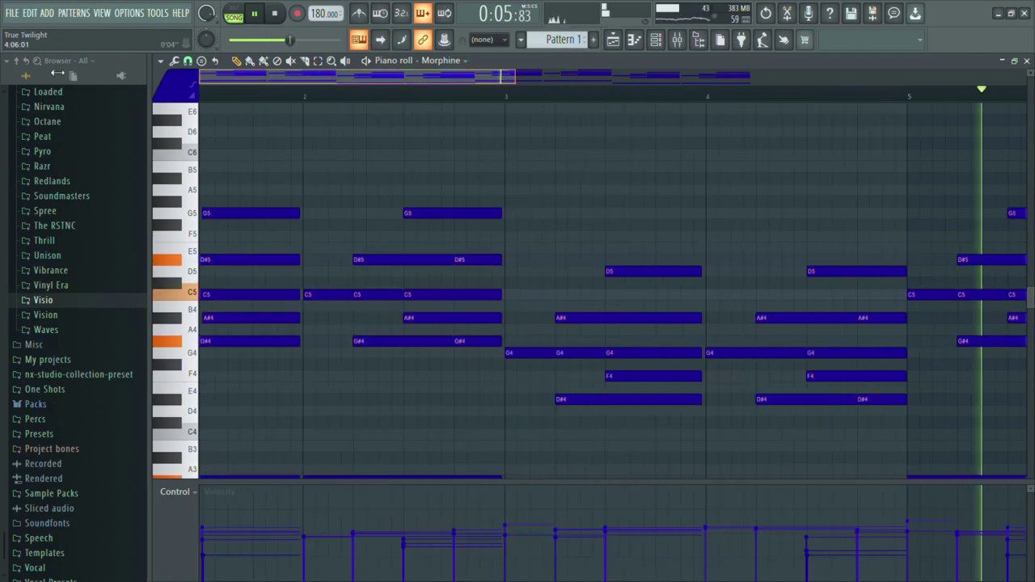
drag(518, 81, 966, 106)
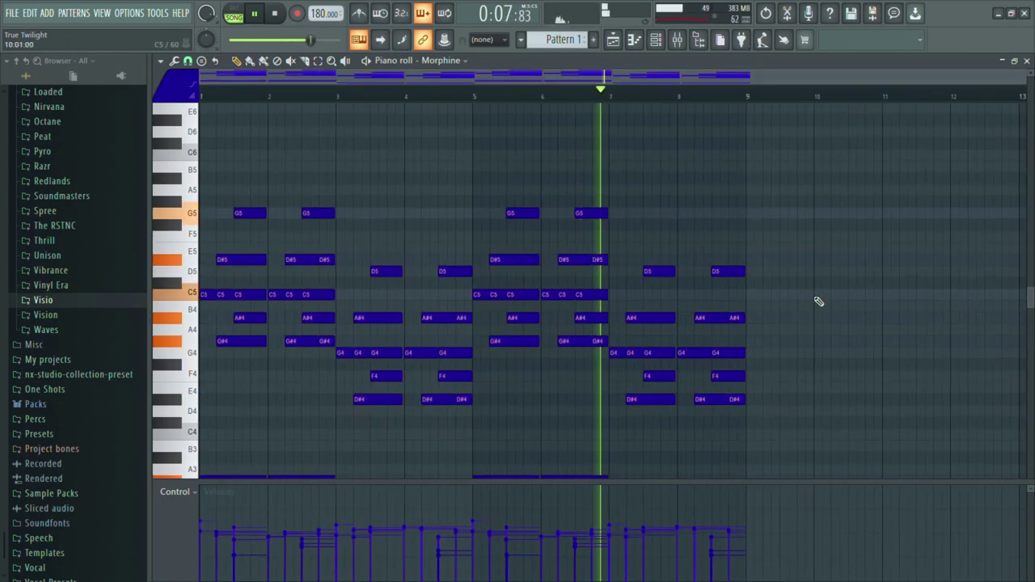
scroll(821, 291, down, 4)
click(1026, 62)
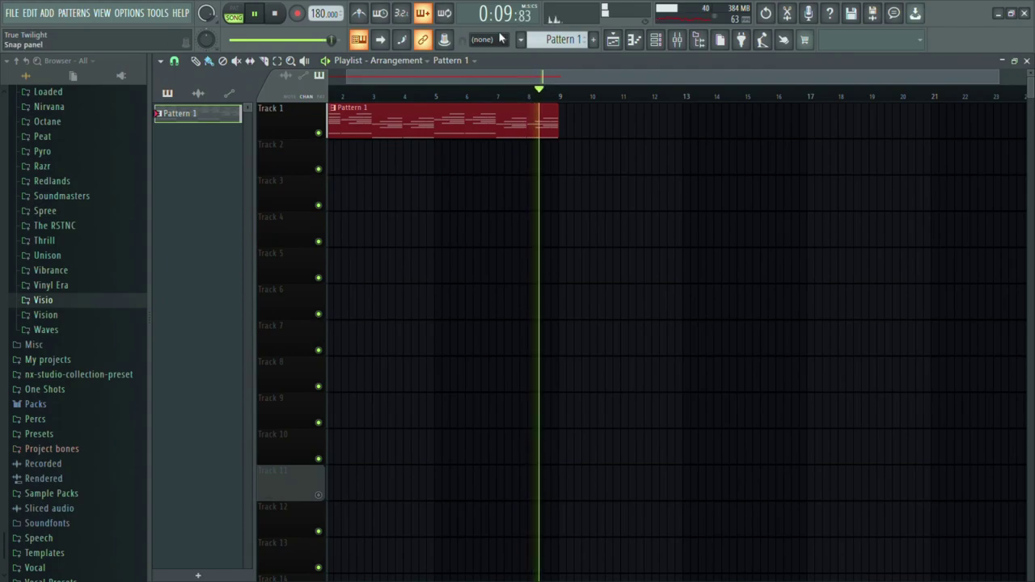
Add half-bar G5 notes at the start of bars 1, 3, 5 and 7 in the Morphine #2 channel.
key(F7)
drag(213, 242, 234, 242)
click(340, 241)
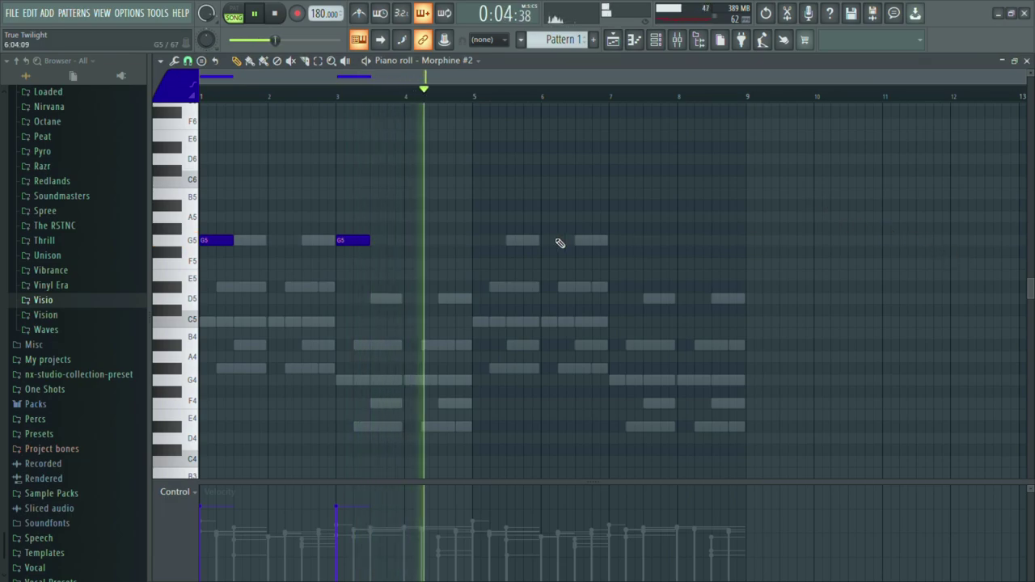
click(486, 242)
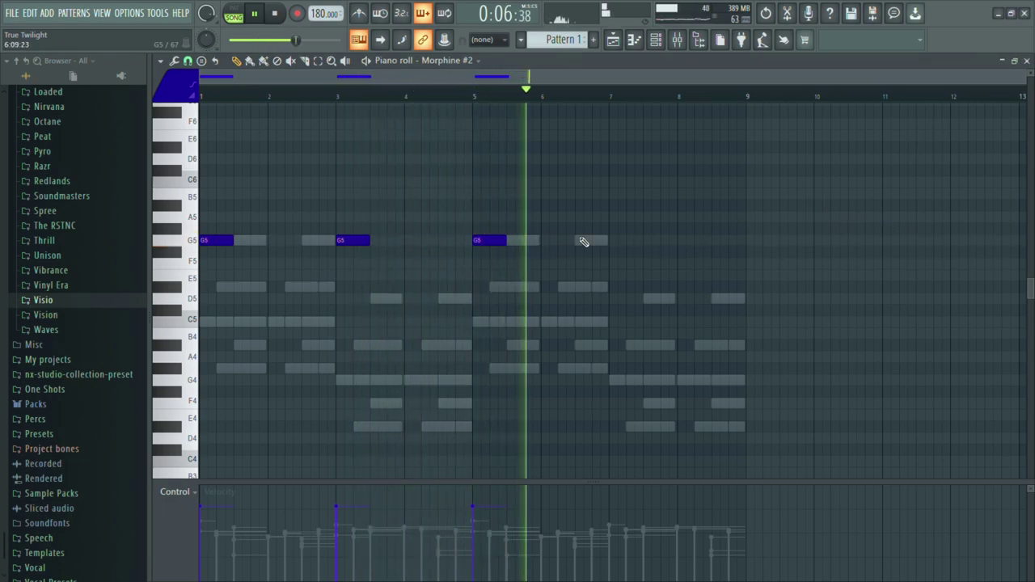
click(624, 242)
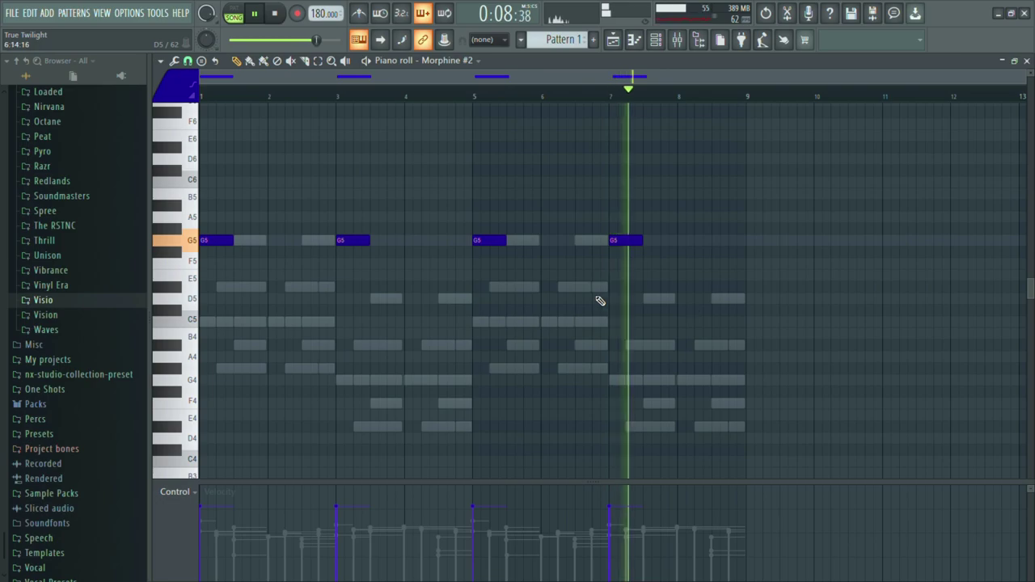
Copy the low G#3 and D#3 bass notes from the Morphine channel into the LOFI PANDA channel.
scroll(590, 300, down, 2)
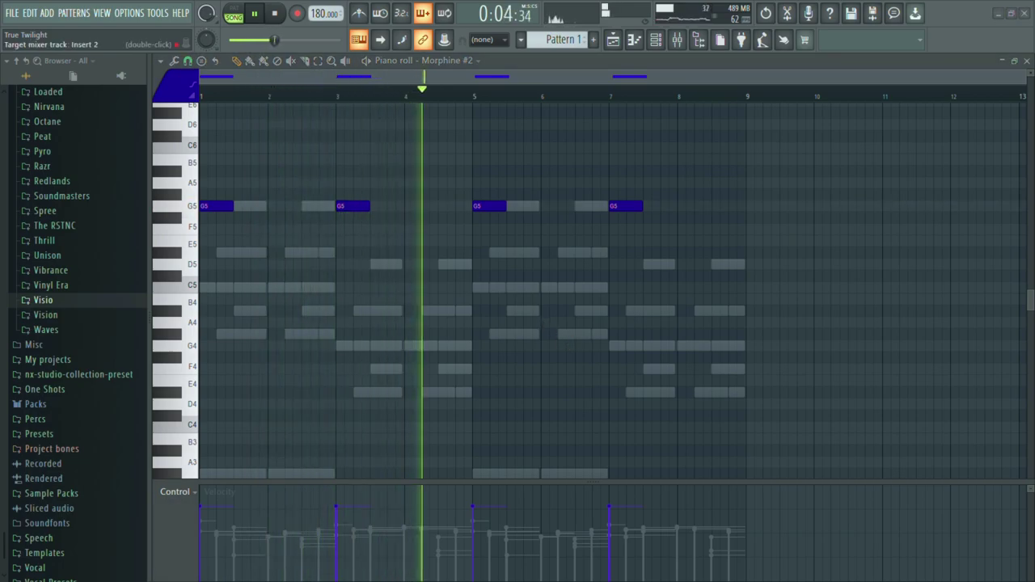
right_click(633, 313)
right_click(632, 313)
scroll(509, 421, down, 6)
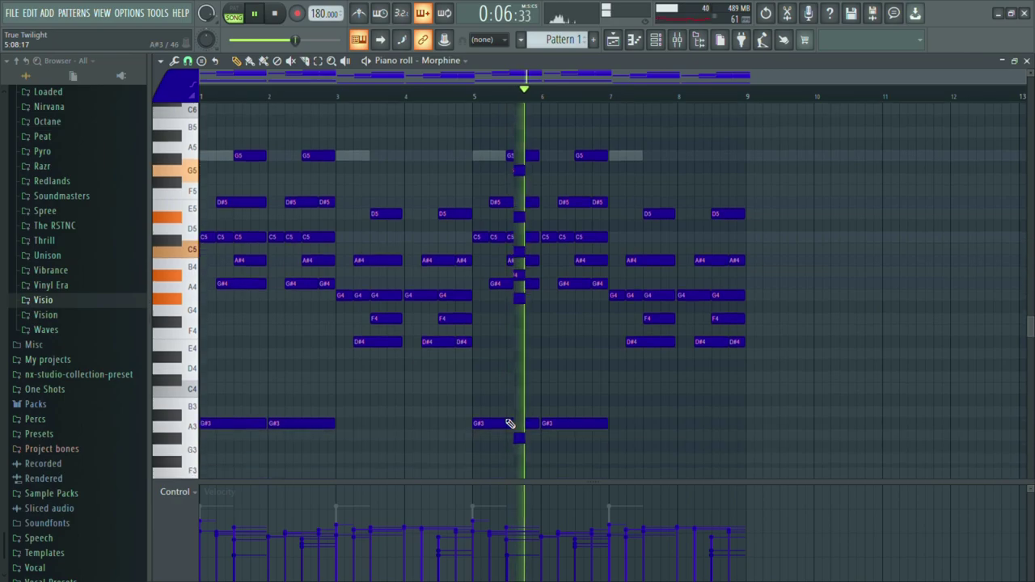
drag(715, 400, 202, 248)
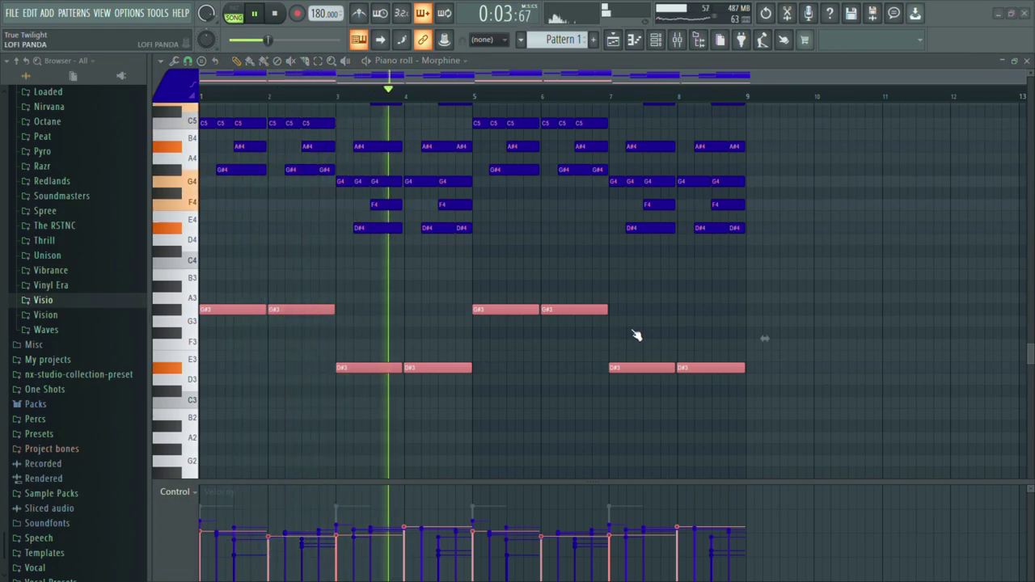
click(664, 343)
key(ctrl+v)
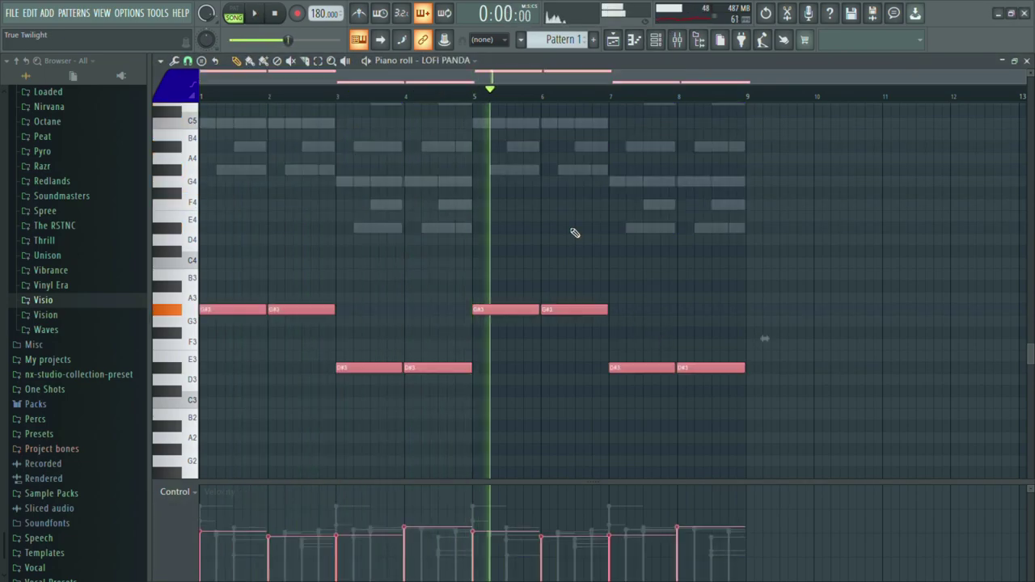
Raise the LOFI PANDA bass notes one octave and lower the volume of mixer Insert 3.
key(ctrl+Up)
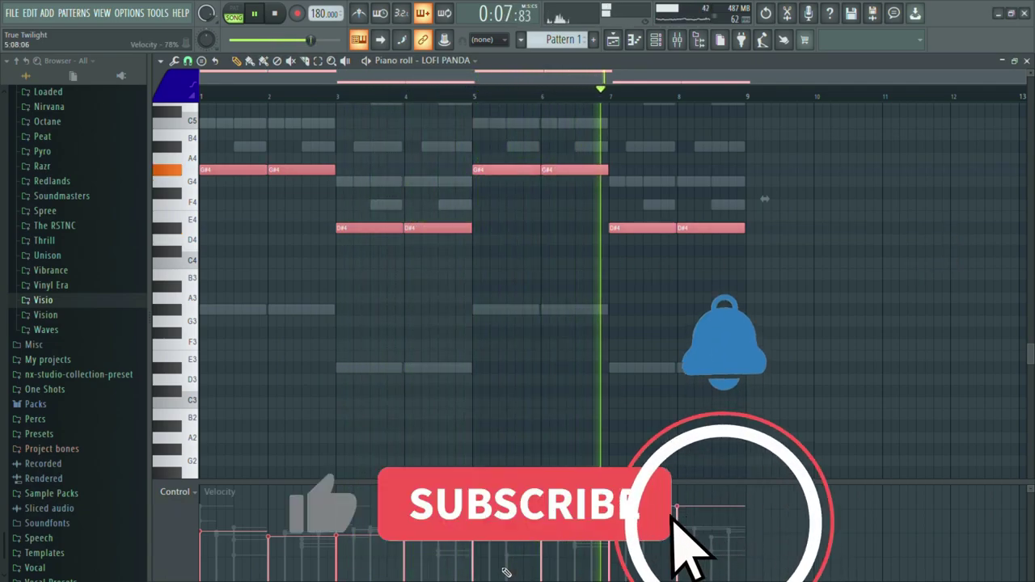
key(F9)
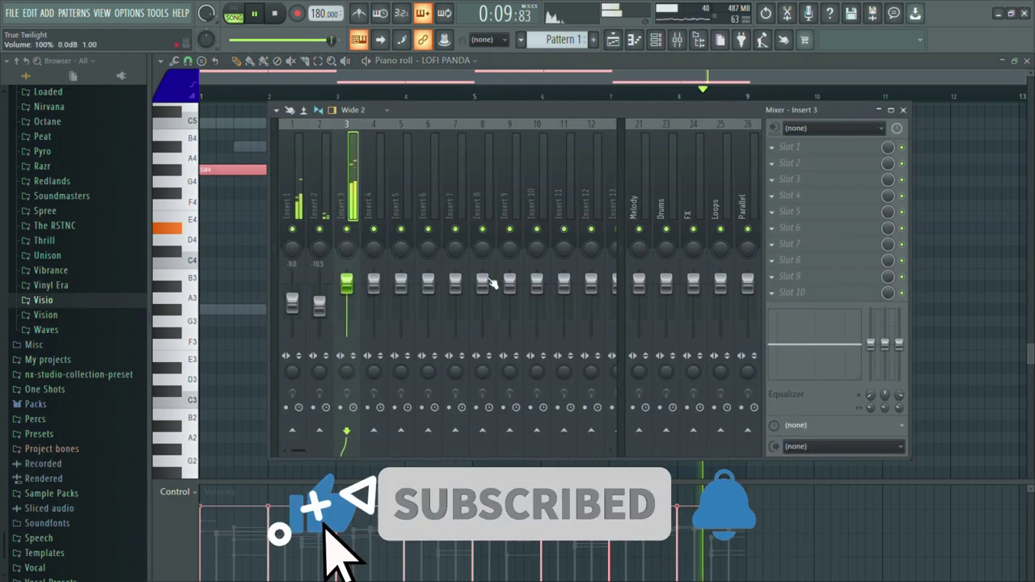
drag(356, 315, 352, 320)
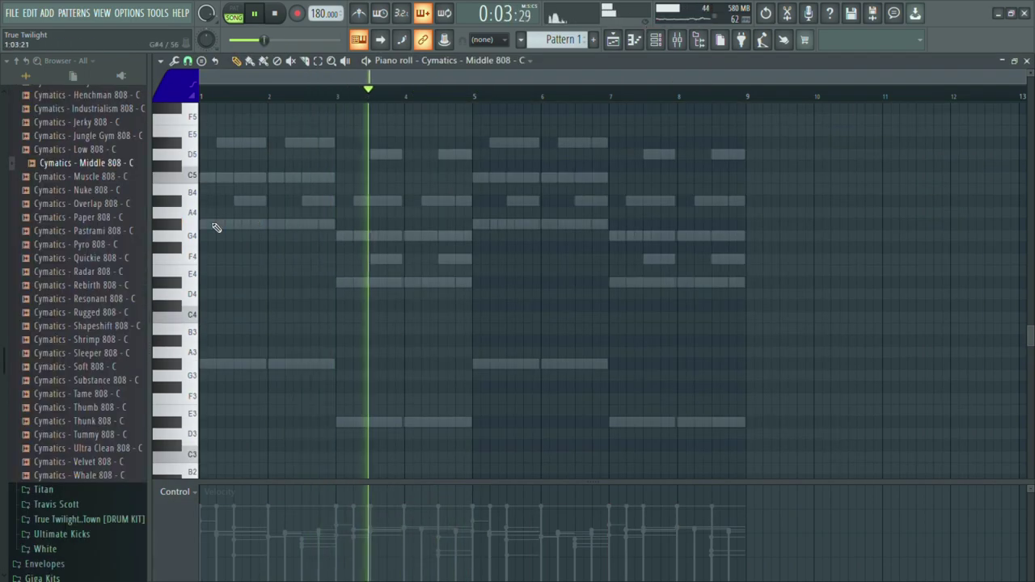
Place two-step Middle 808 notes, G#4 at bars 1 and 5 and D#4 at bars 3 and 7, and transpose them up one octave.
click(216, 226)
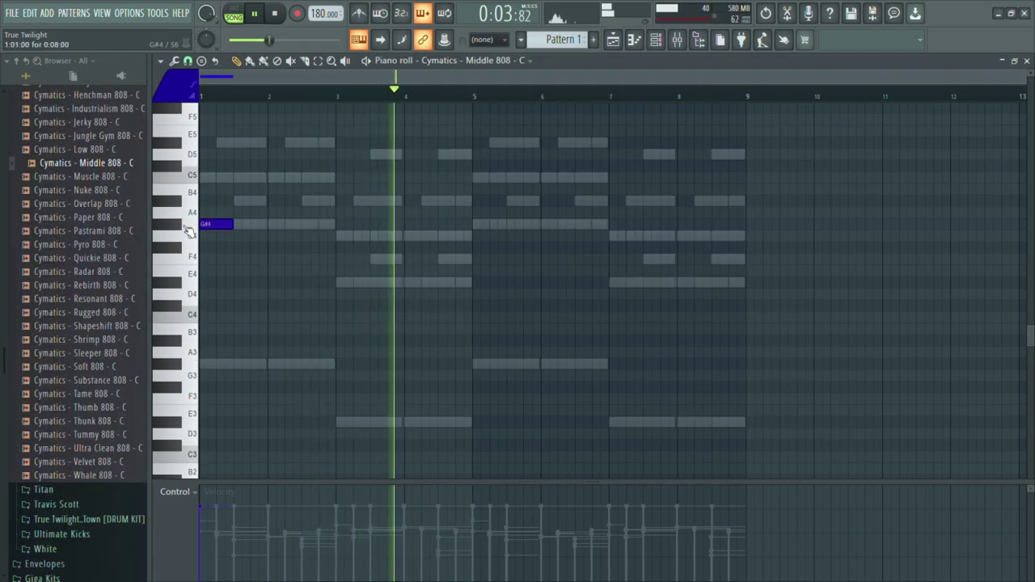
drag(225, 228, 212, 232)
key(space)
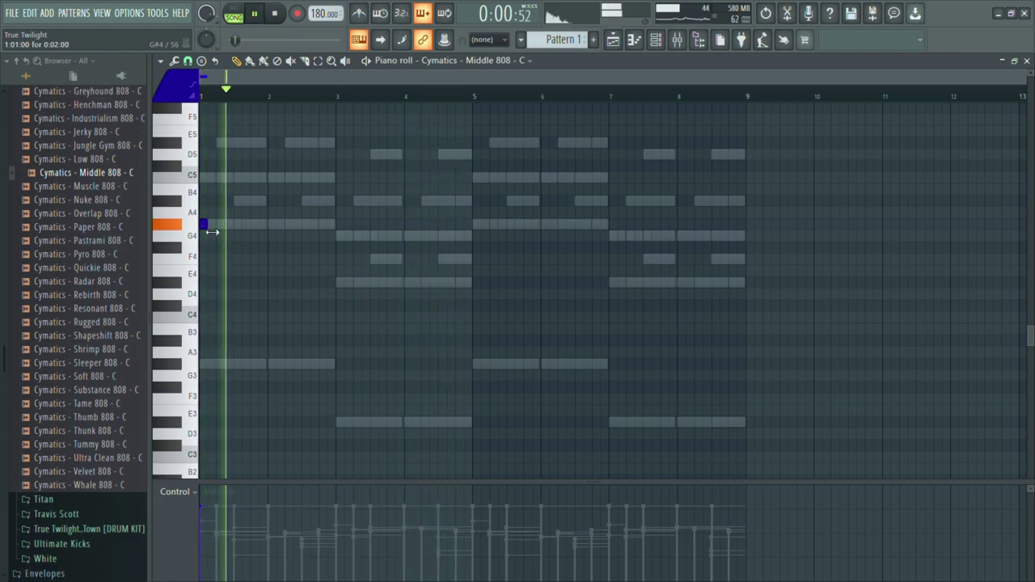
click(340, 284)
right_click(344, 284)
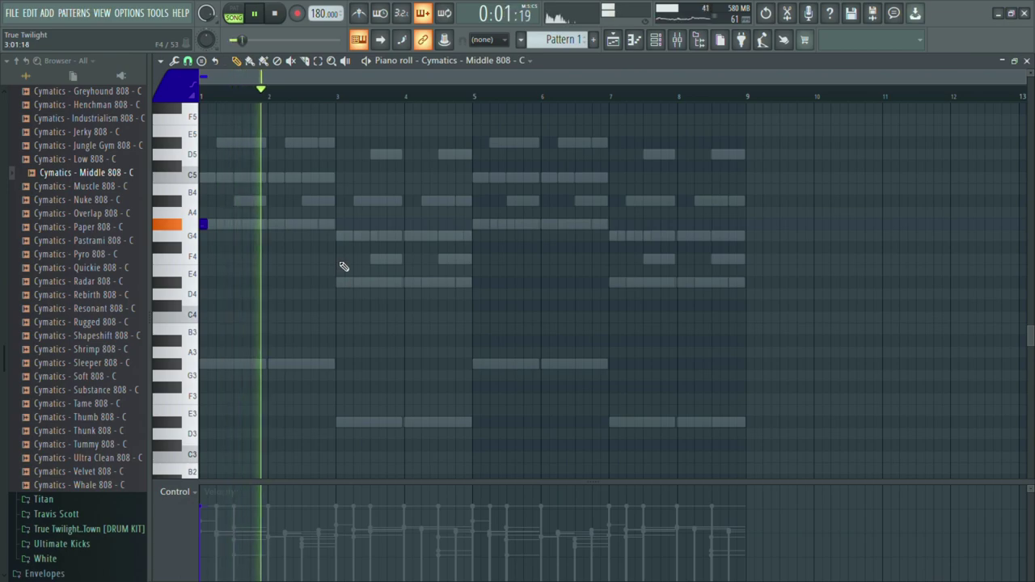
click(341, 284)
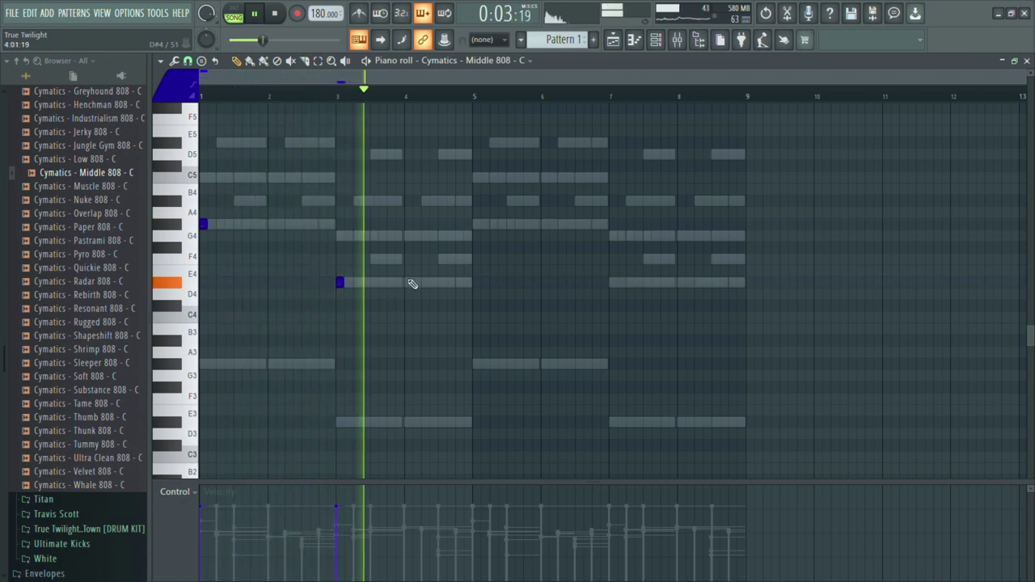
click(476, 224)
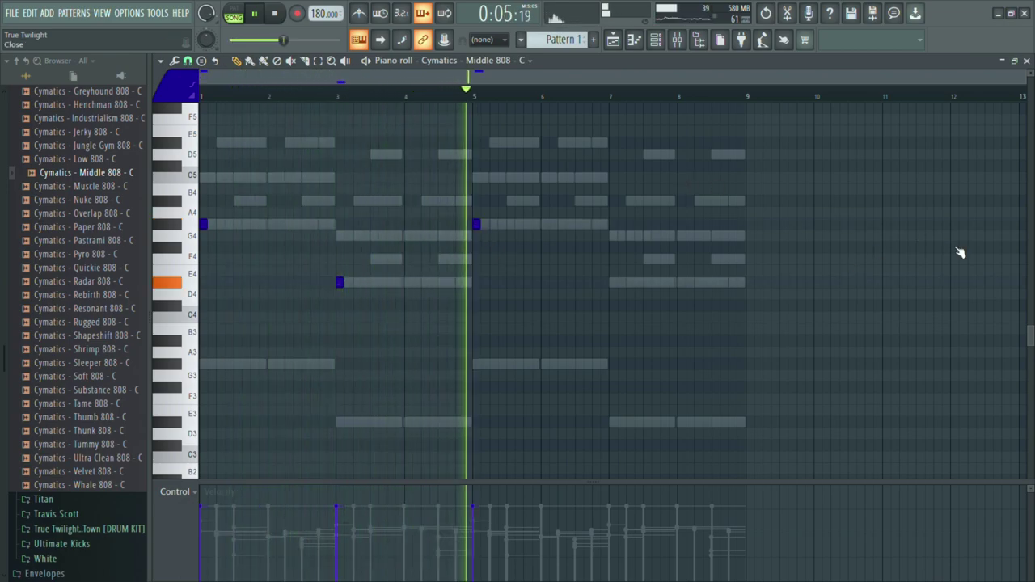
click(613, 282)
scroll(769, 306, up, 2)
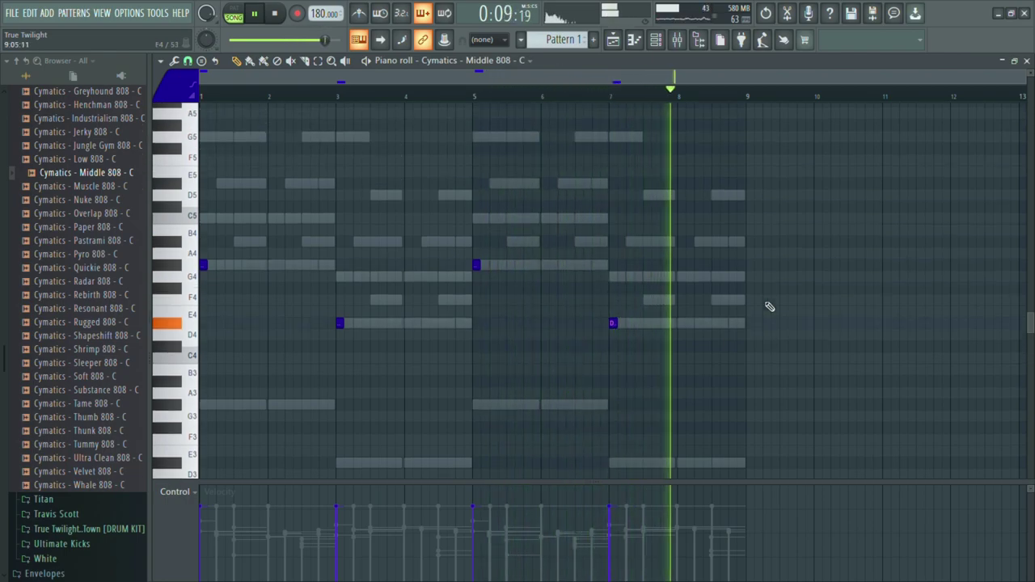
key(ctrl+Up)
Add short 808 notes on G#5 at bar 2 beat 2 and bar 6 beats 3 and 4, plus D5 at bar 8 beat 4.
scroll(307, 272, up, 6)
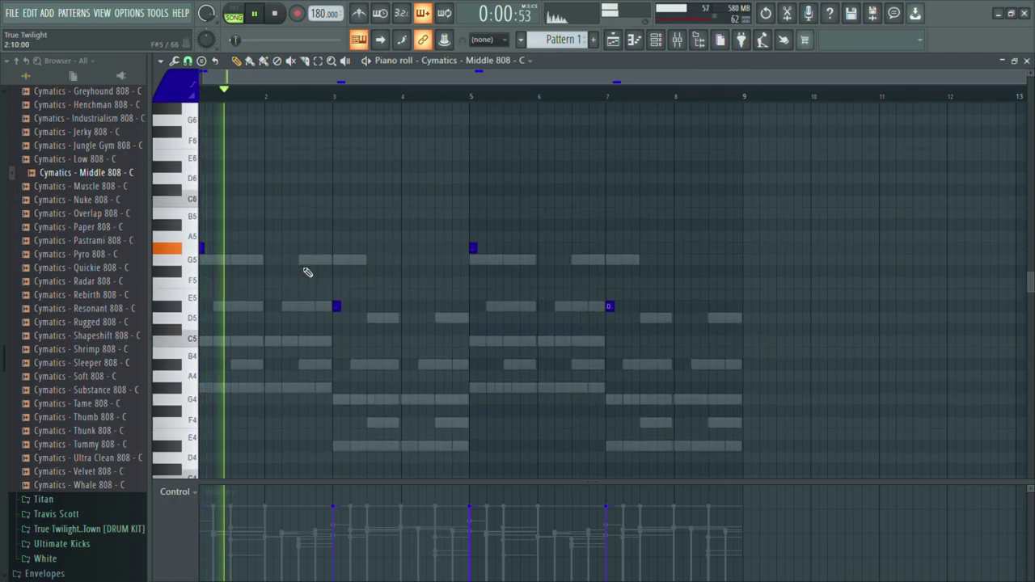
click(286, 248)
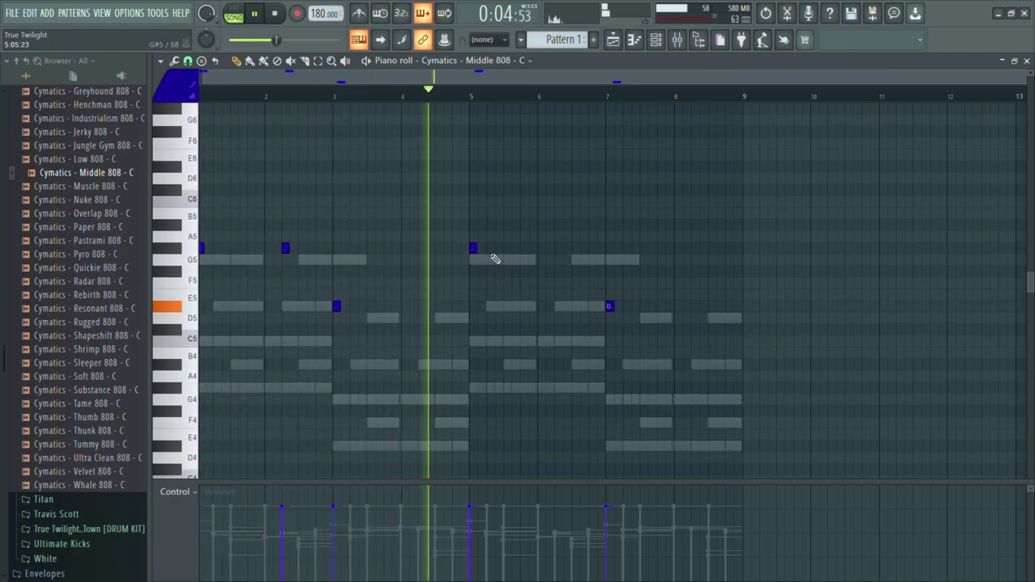
click(576, 248)
click(594, 248)
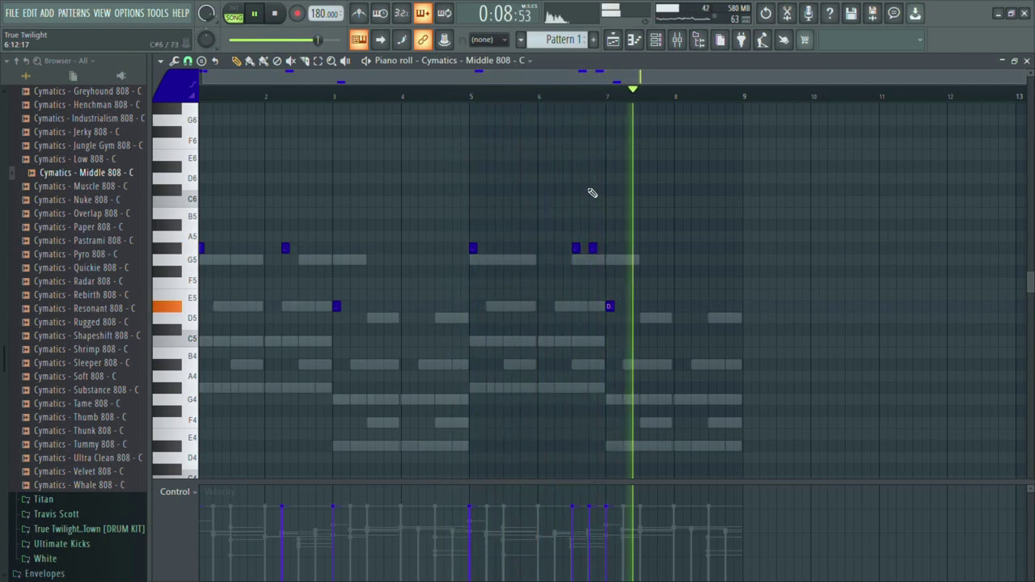
click(729, 318)
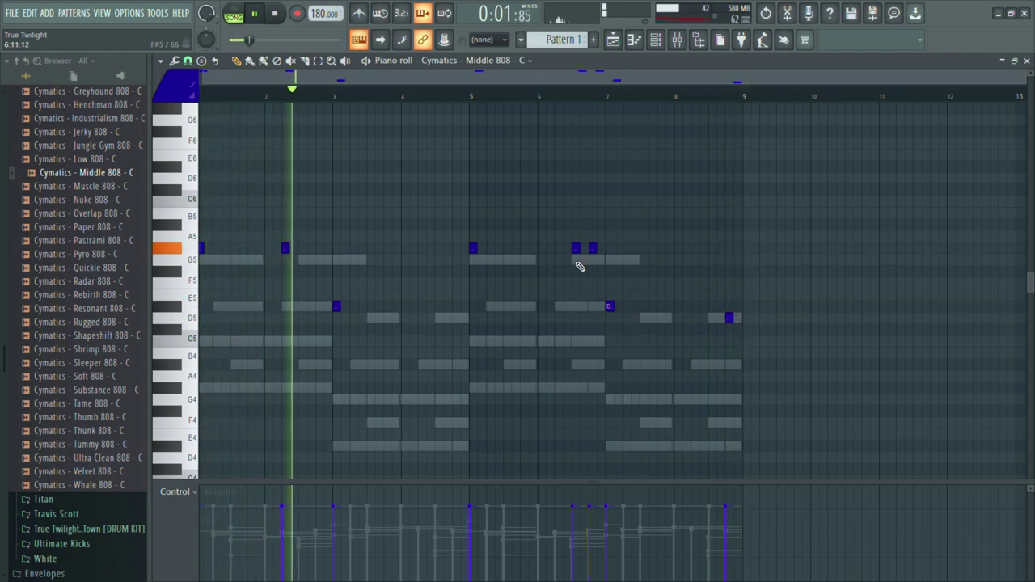
Load the Cymatics - VYPR Rimshot 9 snare and place short C5 hits at the start of bars 2 and 4.
scroll(80, 242, up, 6)
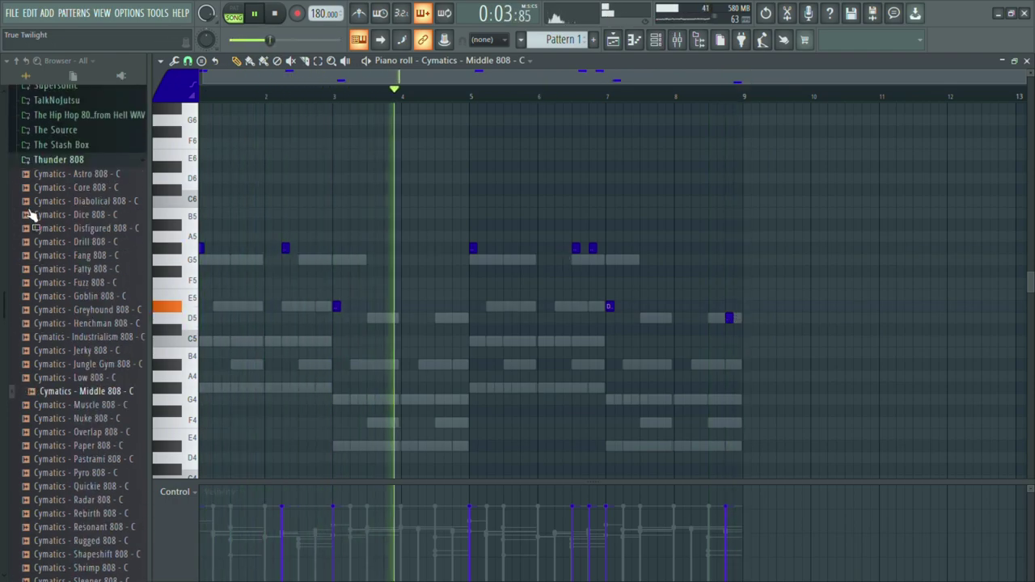
click(94, 256)
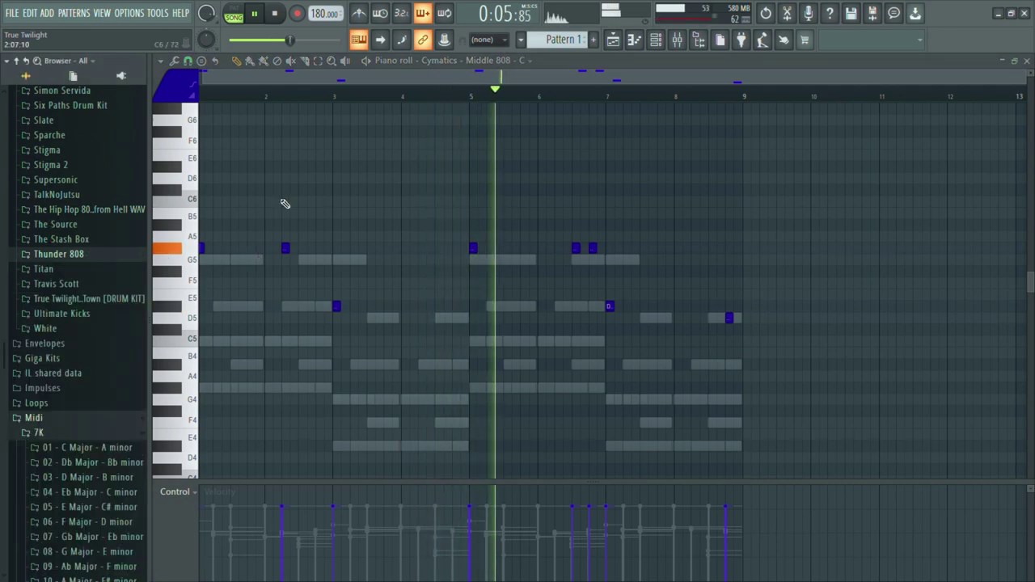
scroll(99, 380, up, 3)
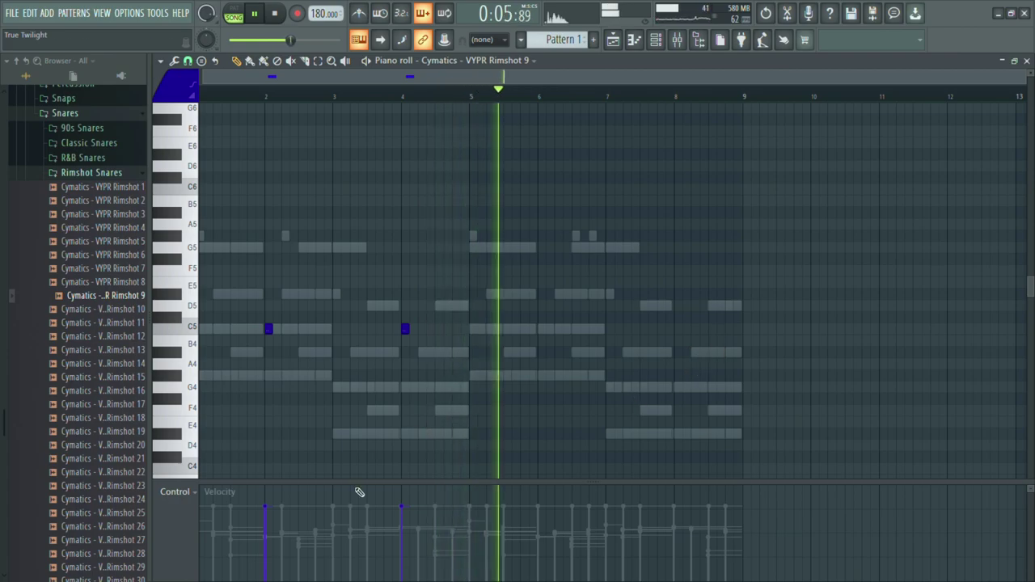
Balance the mixer levels, setting Insert 6 to about -4.3 dB, and close the mixer.
key(space)
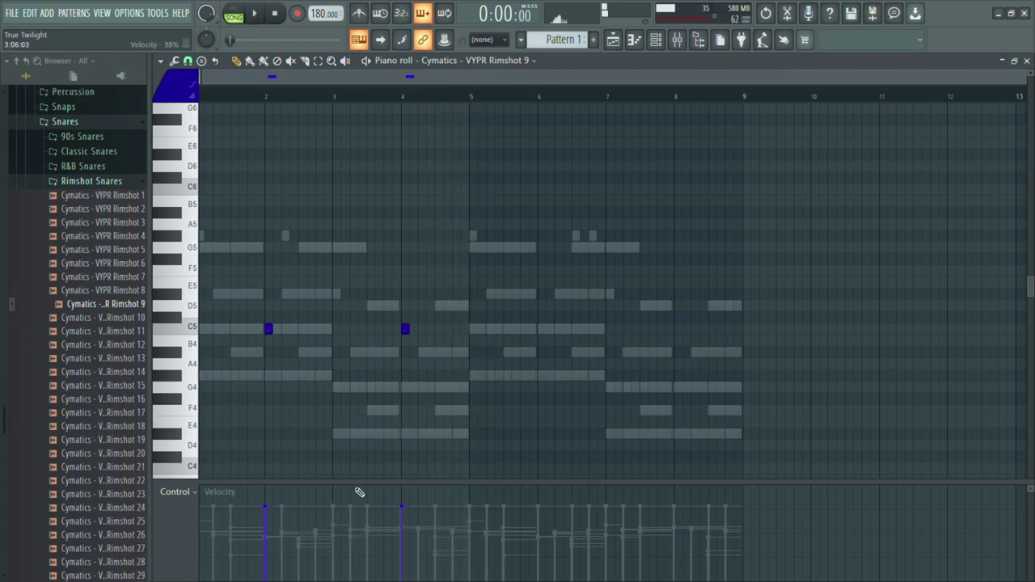
click(677, 41)
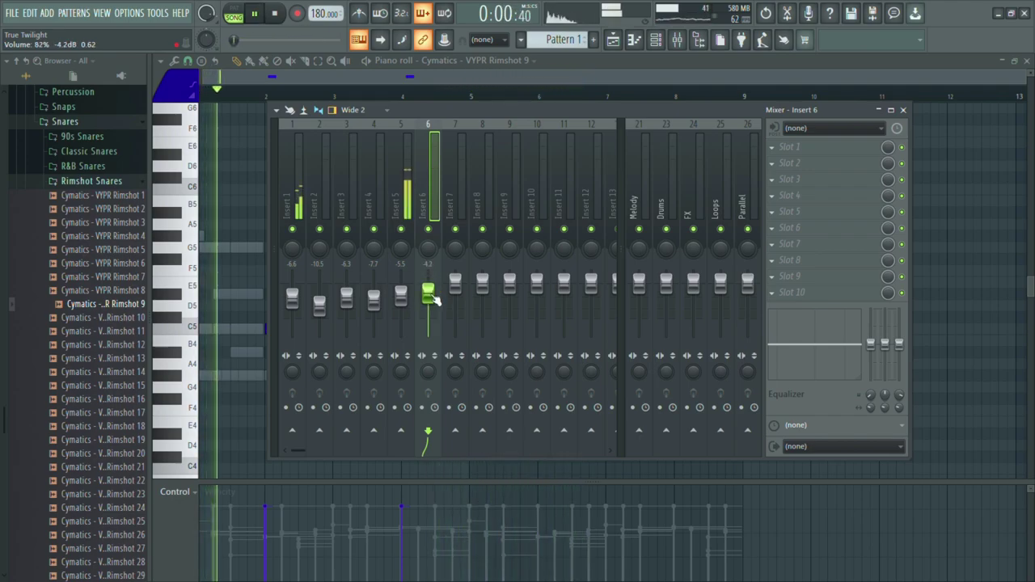
click(904, 109)
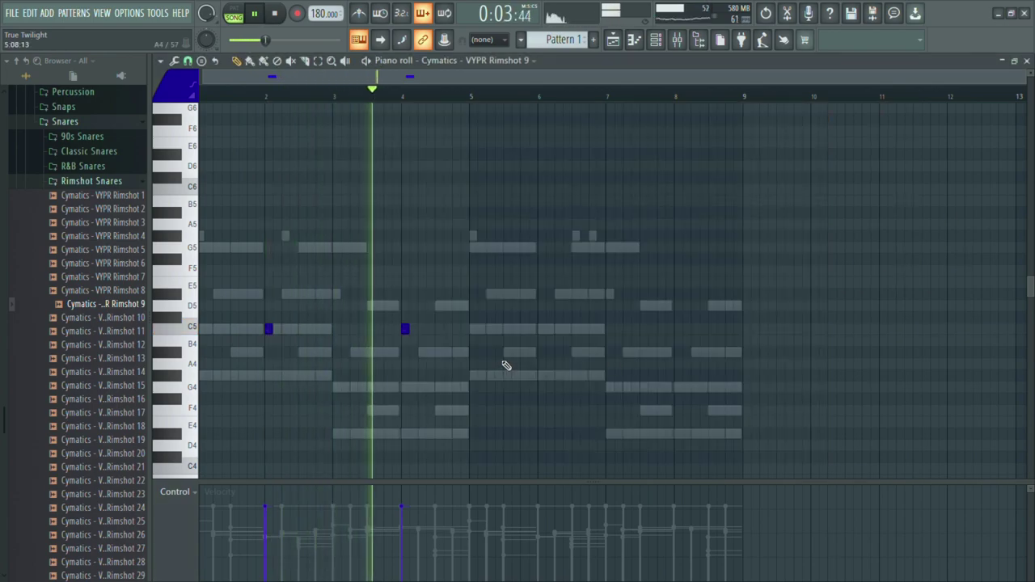
Add short C5 rimshot hits at the start of bars 6 and 8.
click(542, 329)
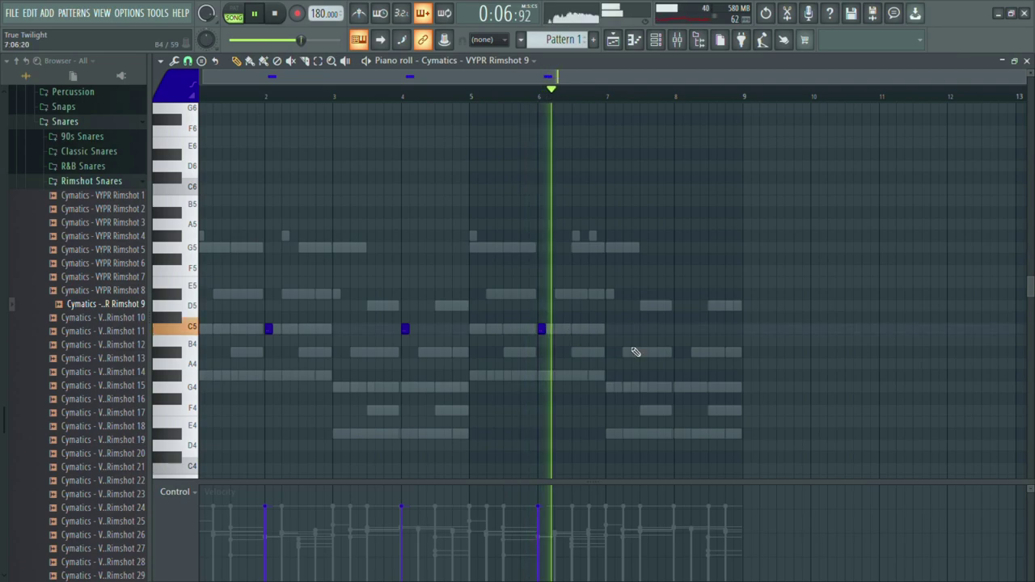
click(677, 329)
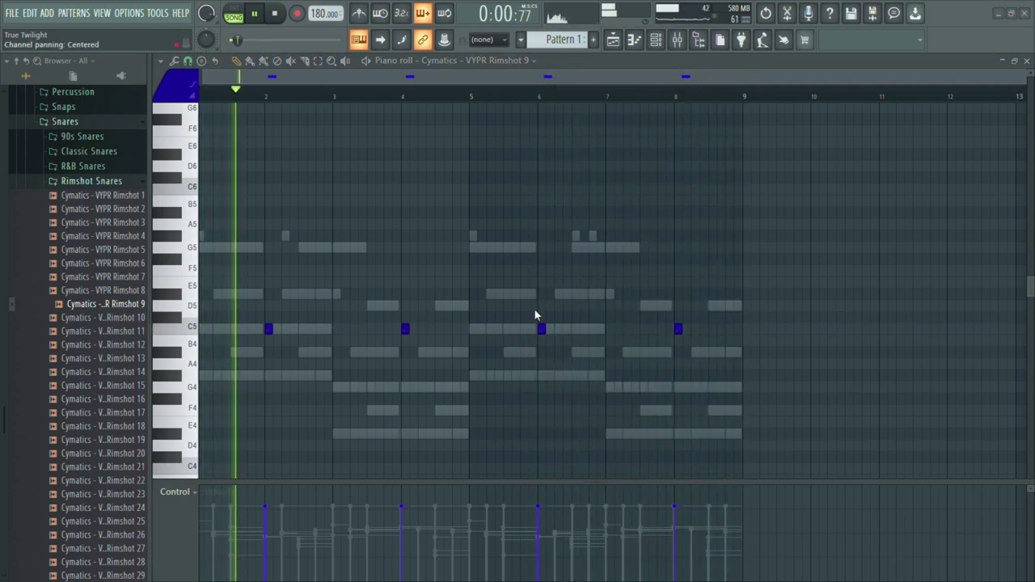
Collapse the Rimshot Snares and Snares folders and load the CDK4 - Trap Hat 2 sample from the Cymbals folder.
scroll(24, 323, up, 3)
click(111, 270)
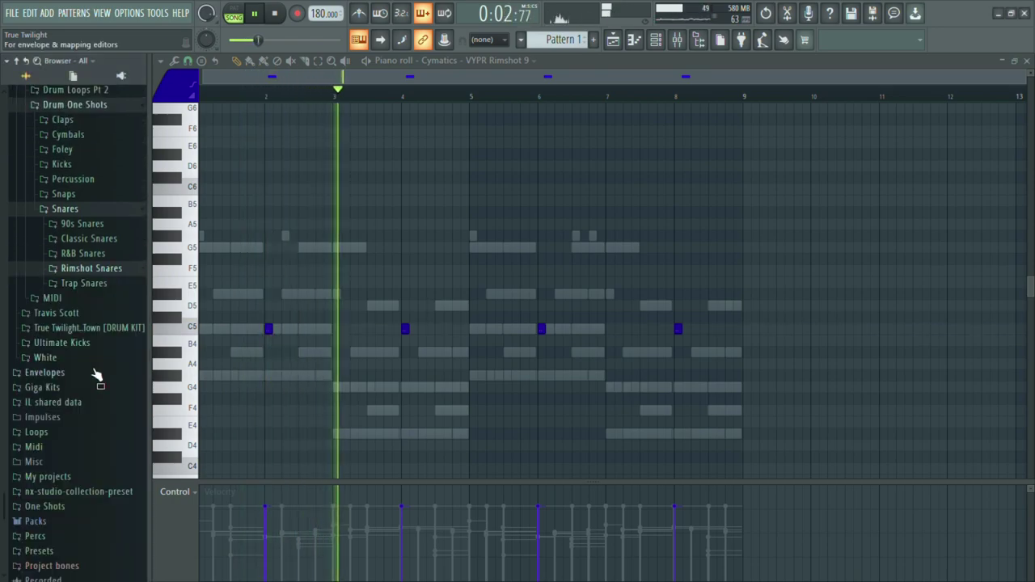
scroll(89, 283, down, 3)
scroll(99, 212, up, 3)
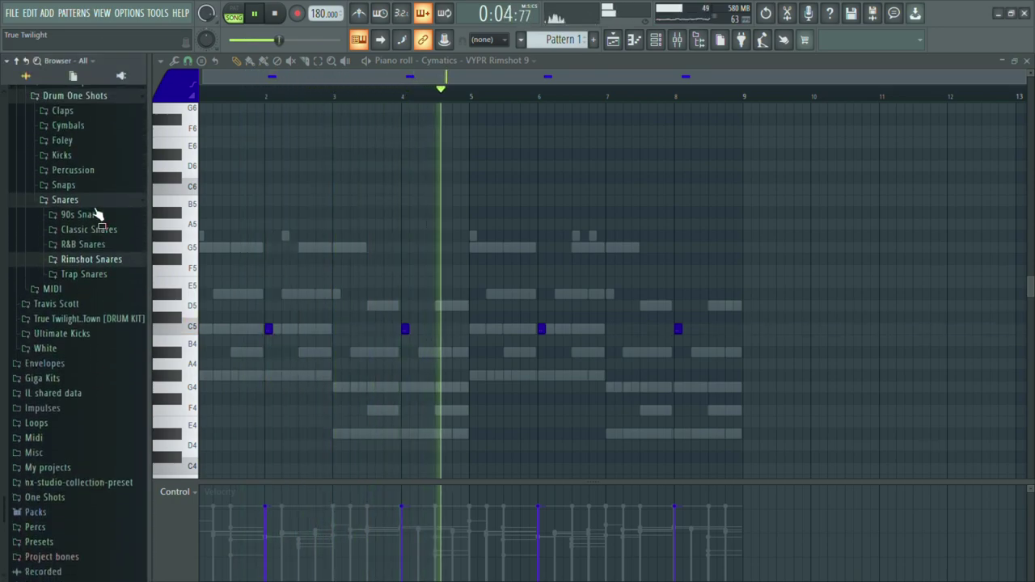
click(103, 202)
scroll(103, 202, up, 8)
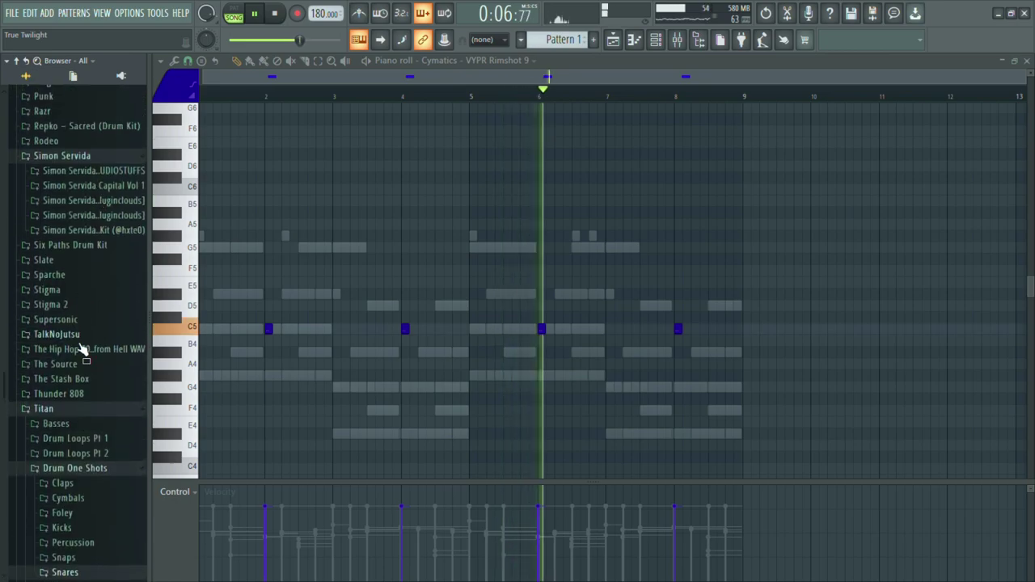
click(117, 158)
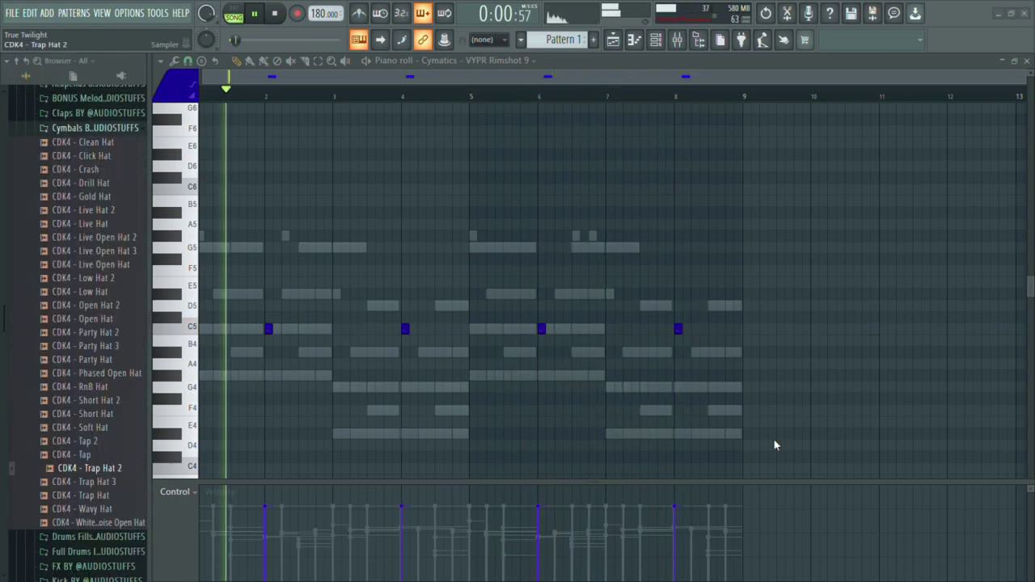
Repeat the Trap Hat 2 hit on every beat and set its mixer Insert 8 to about -10.1 dB, panned slightly off-centre.
click(788, 447)
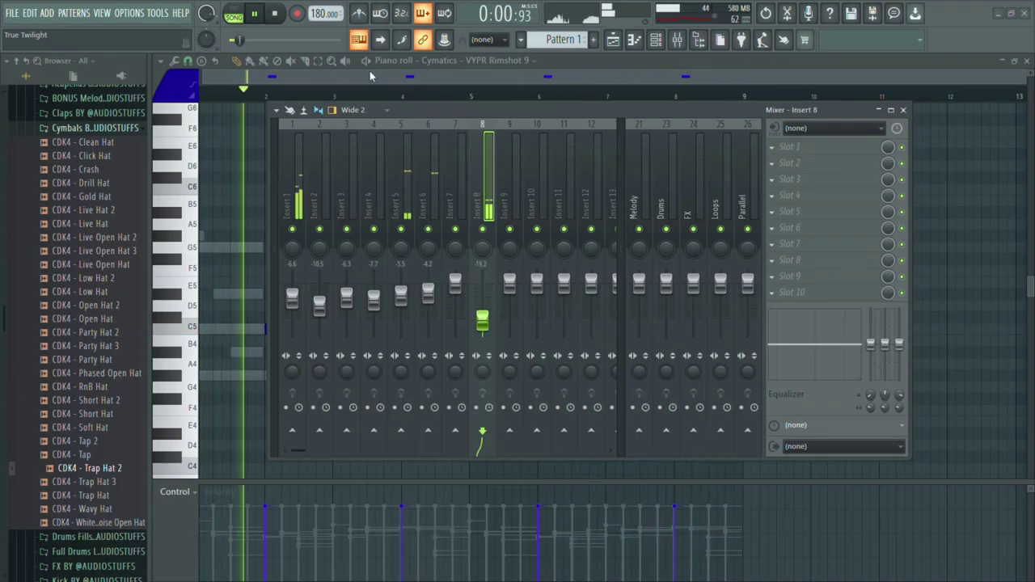
key(Escape)
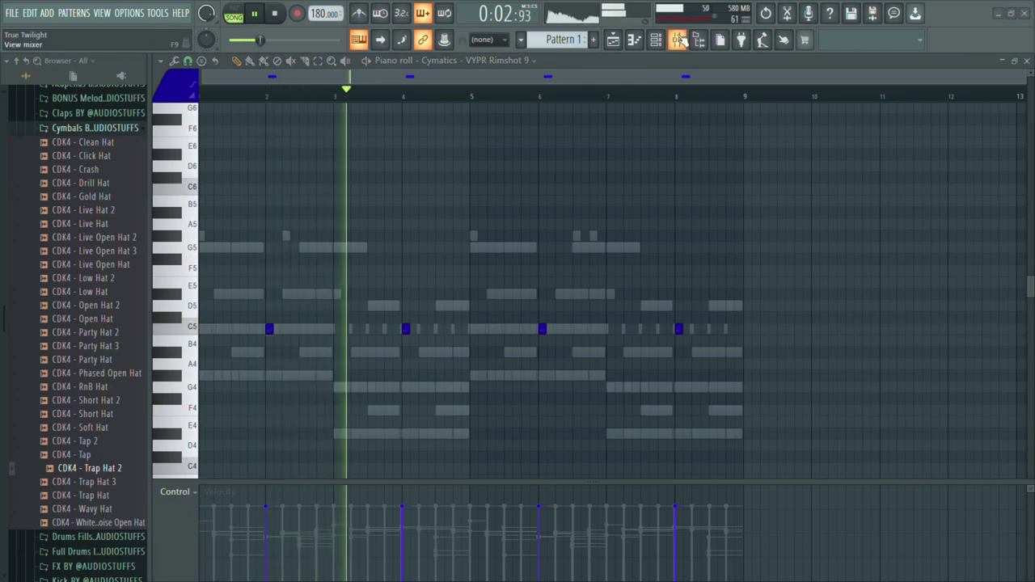
key(F9)
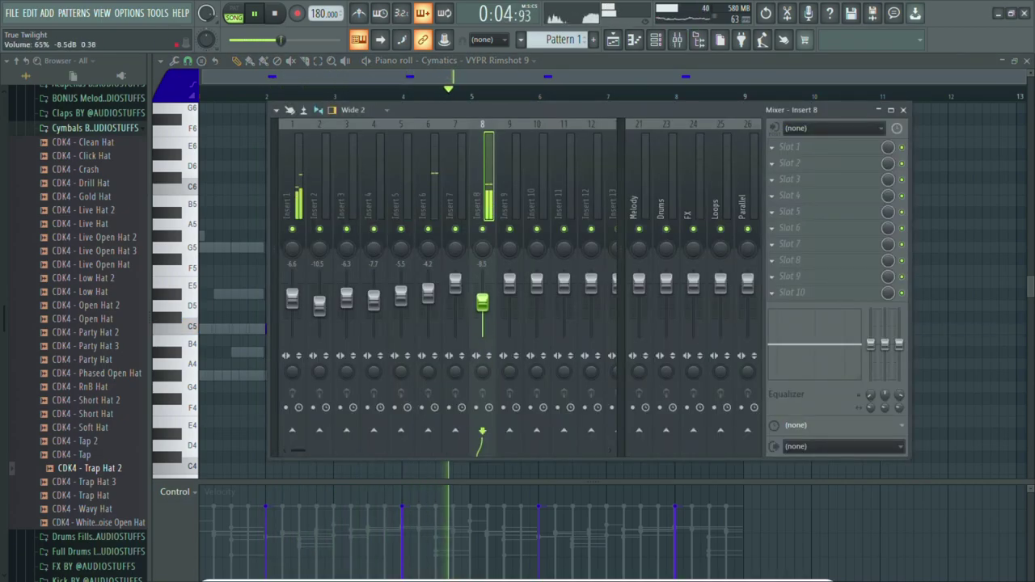
drag(483, 249, 483, 270)
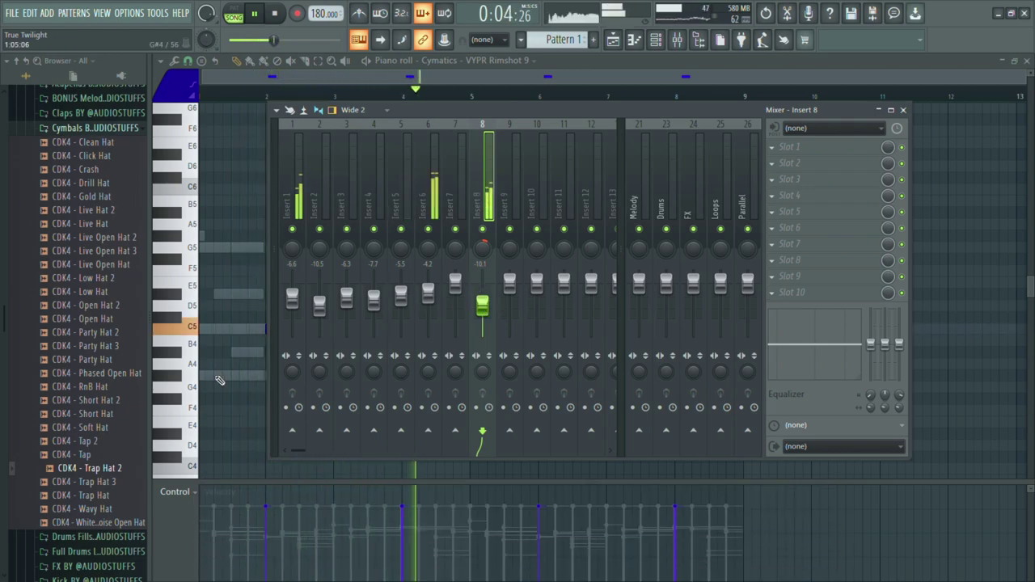
Load the CDK4 - Trap Hat 3 sample and place two short G#4 hits in the first beat of bar 2.
scroll(111, 299, up, 2)
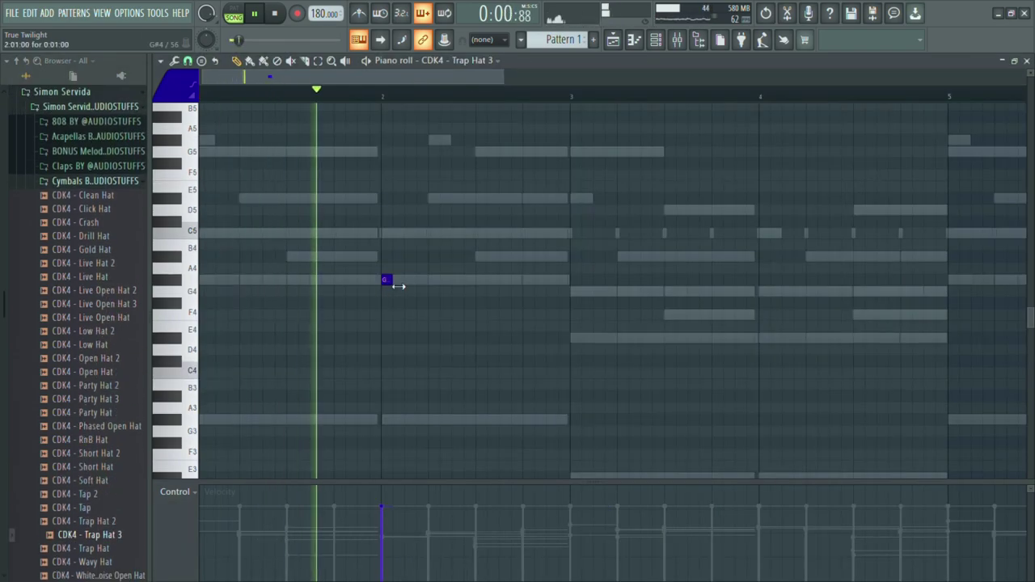
click(409, 280)
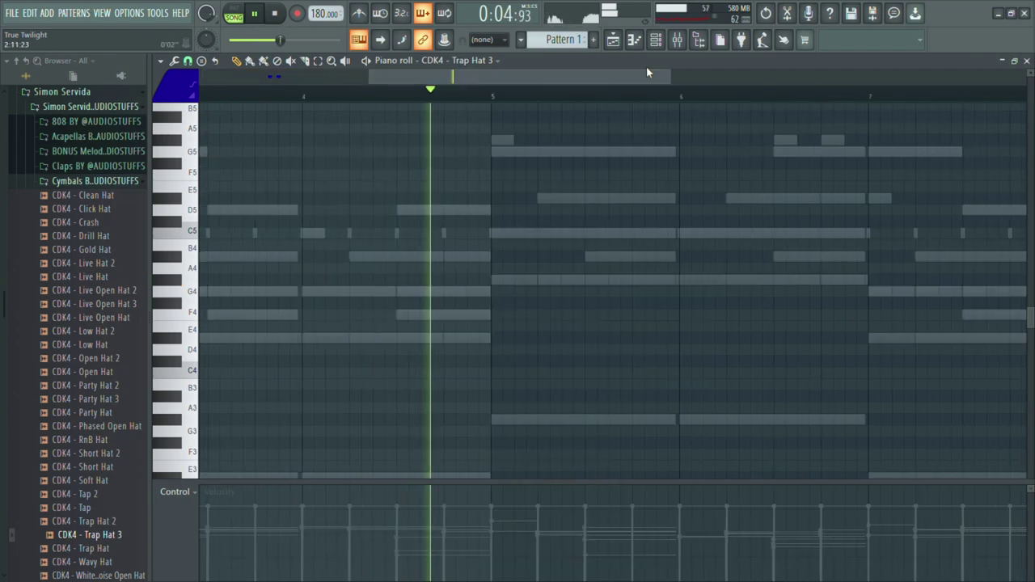
Add a one-beat hat note at bar 5, chop it into a fast roll with rising velocities, and move it to D#5.
click(497, 234)
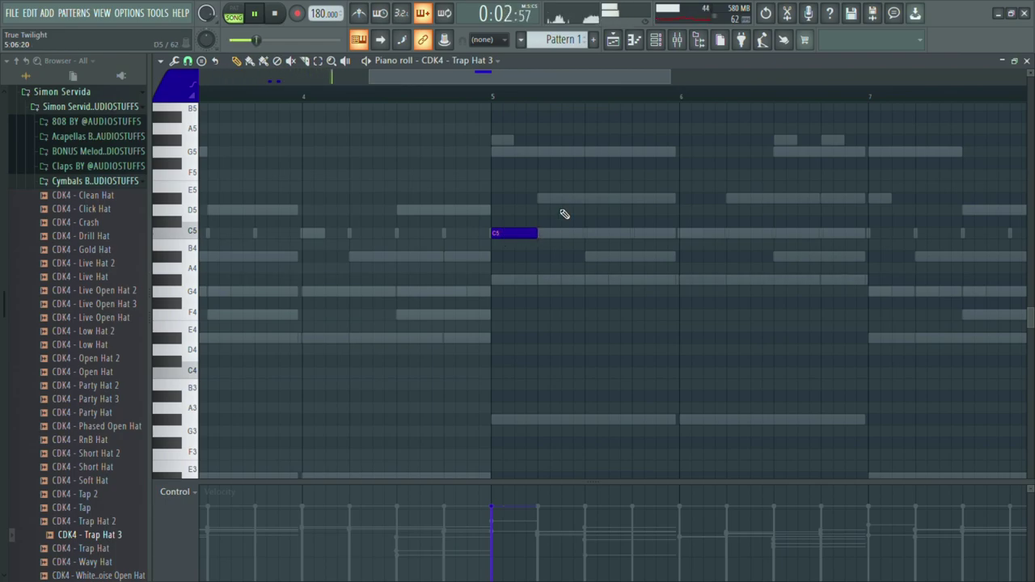
key(ctrl+u)
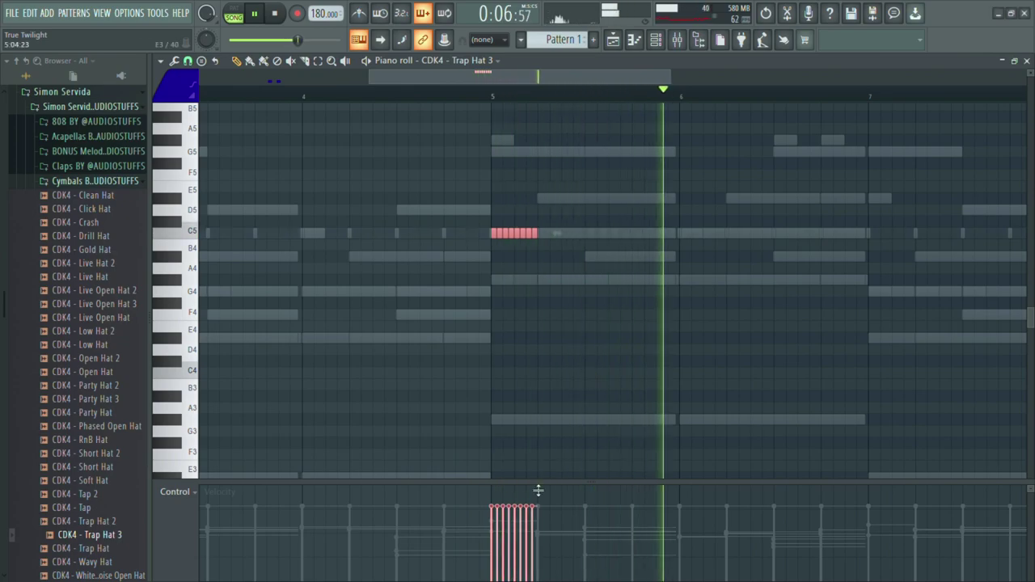
drag(535, 513, 491, 579)
key(space)
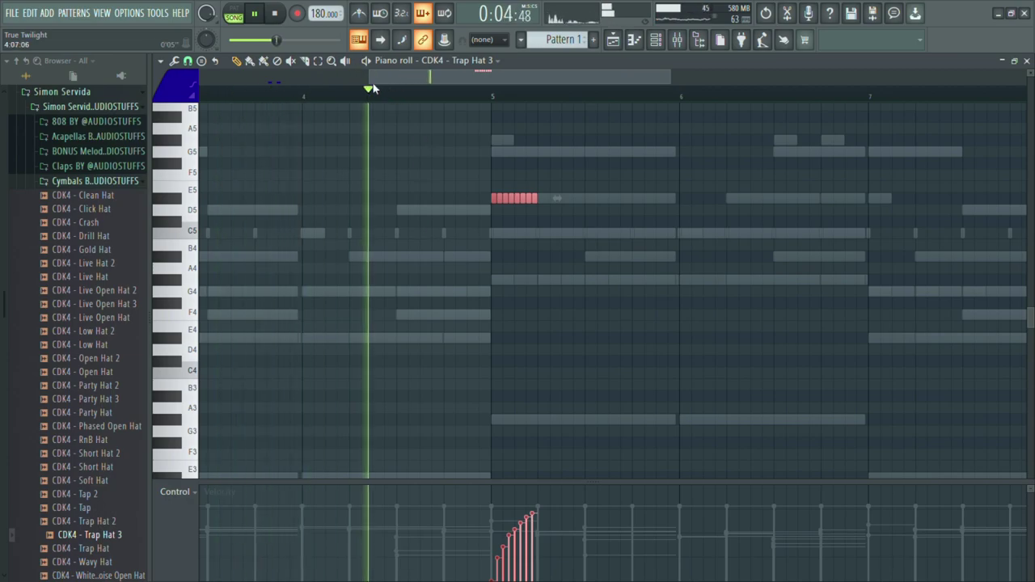
drag(376, 81, 207, 81)
Add two D#4 hat hits at the start of bar 8 and four consecutive A#4 hits with rising velocities on its third beat.
drag(413, 79, 647, 77)
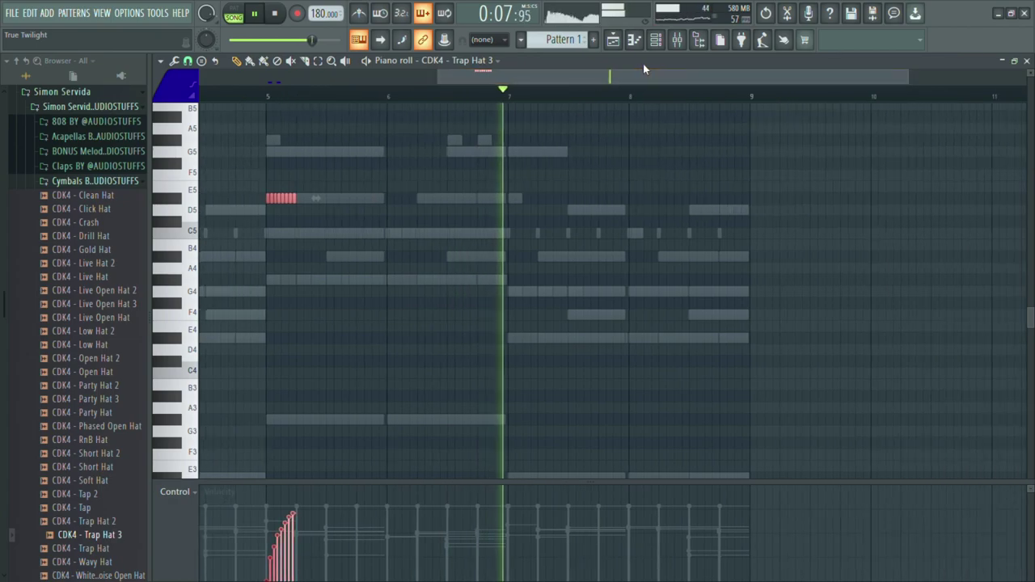
click(674, 257)
drag(687, 257, 665, 257)
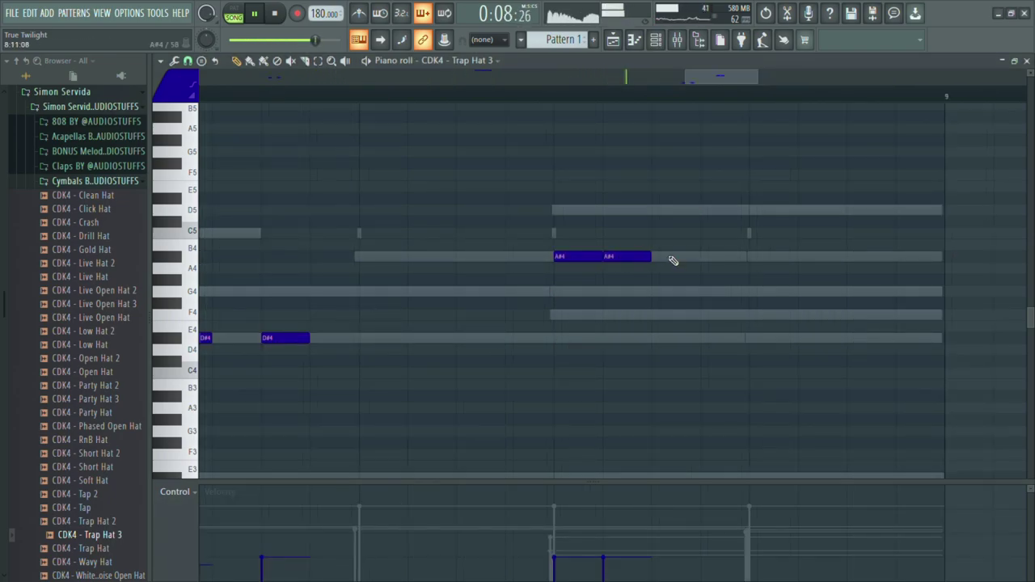
click(675, 257)
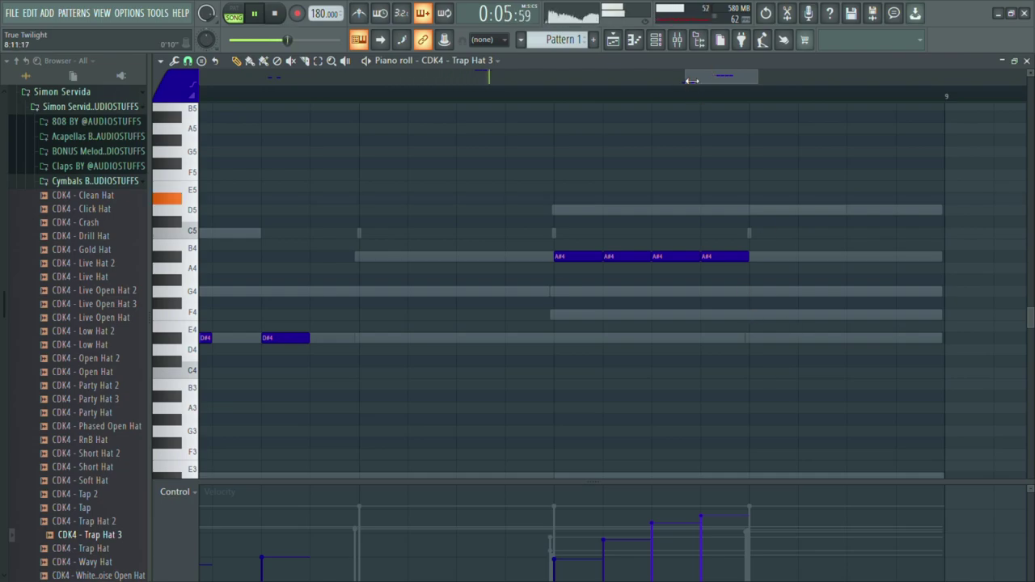
Set the Trap Hat 3 channel's mixer Insert 9 to about -7.5 dB and pan it slightly off-centre.
drag(691, 80, 234, 78)
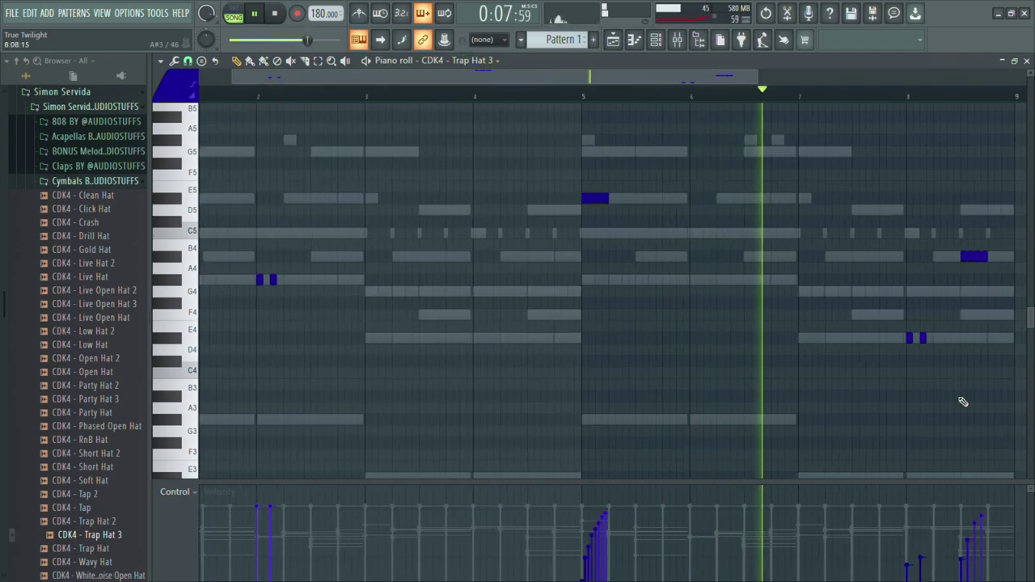
drag(716, 77, 805, 84)
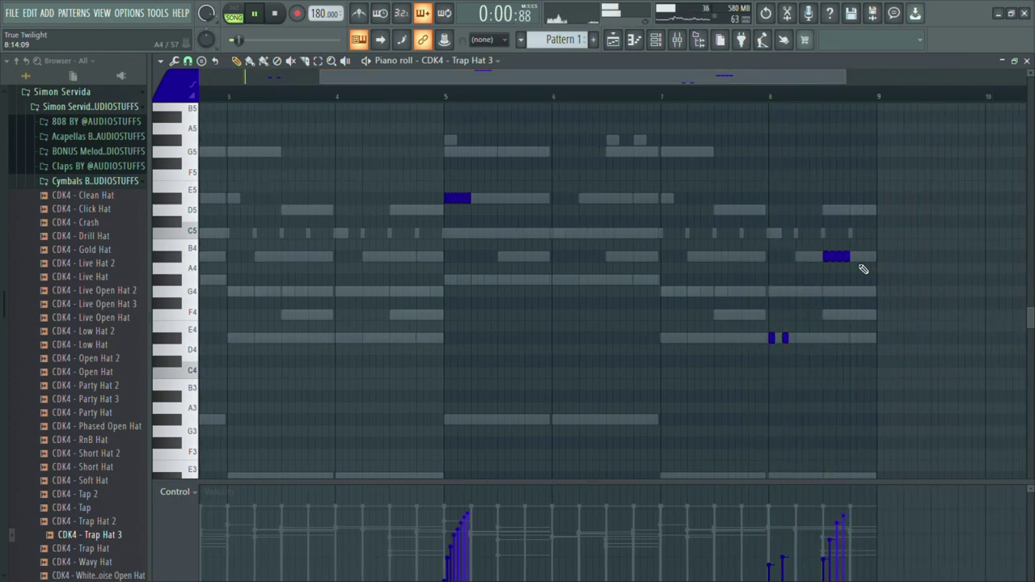
key(F9)
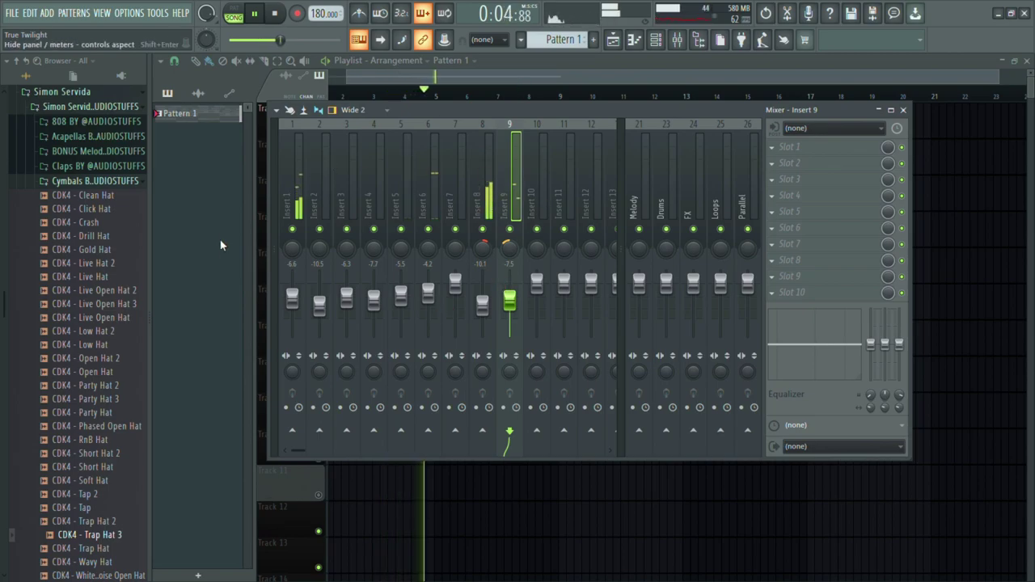
Collapse the Cymbals and Simon Servida sample folders in the browser.
scroll(58, 322, up, 3)
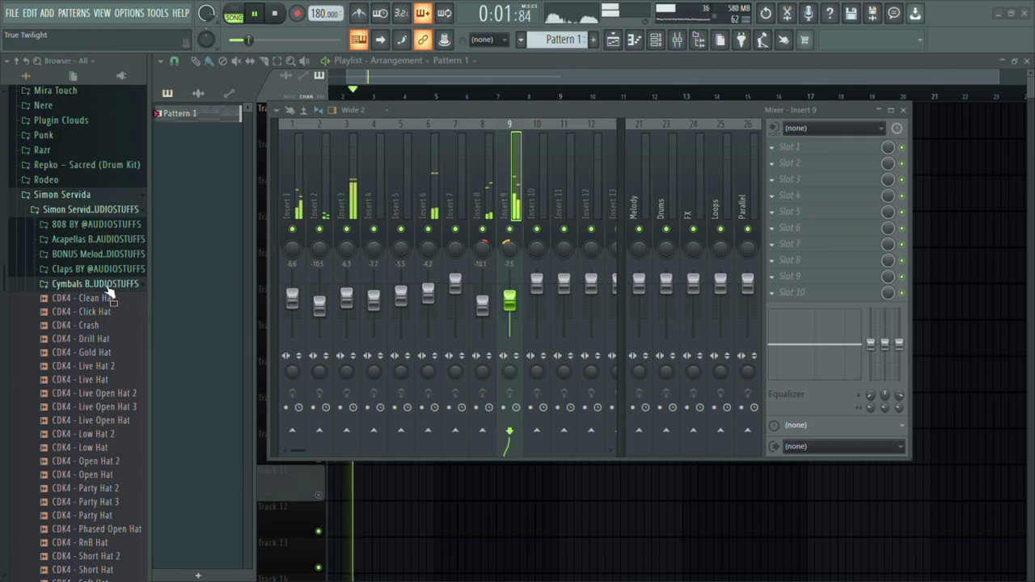
scroll(109, 293, up, 3)
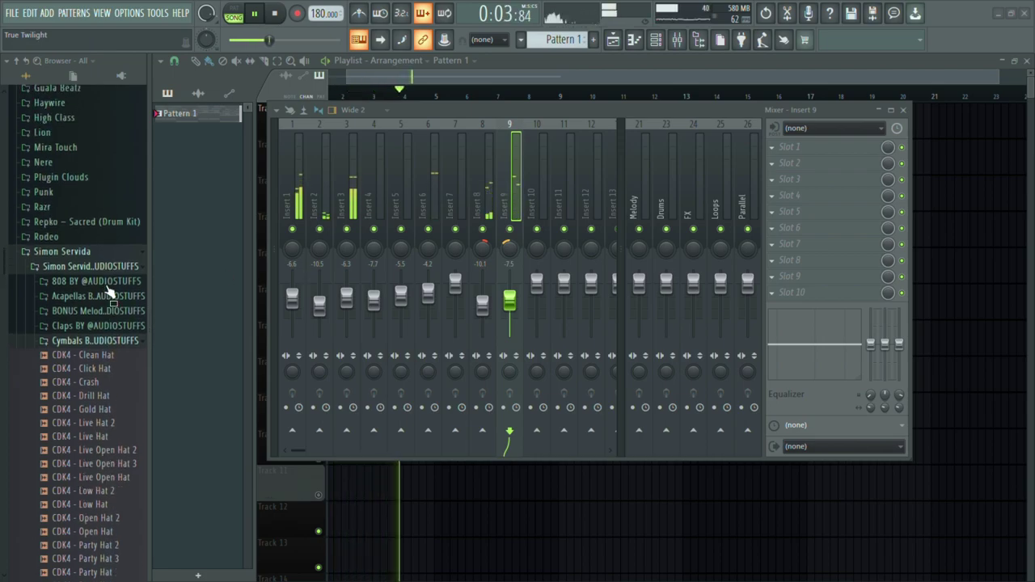
click(119, 352)
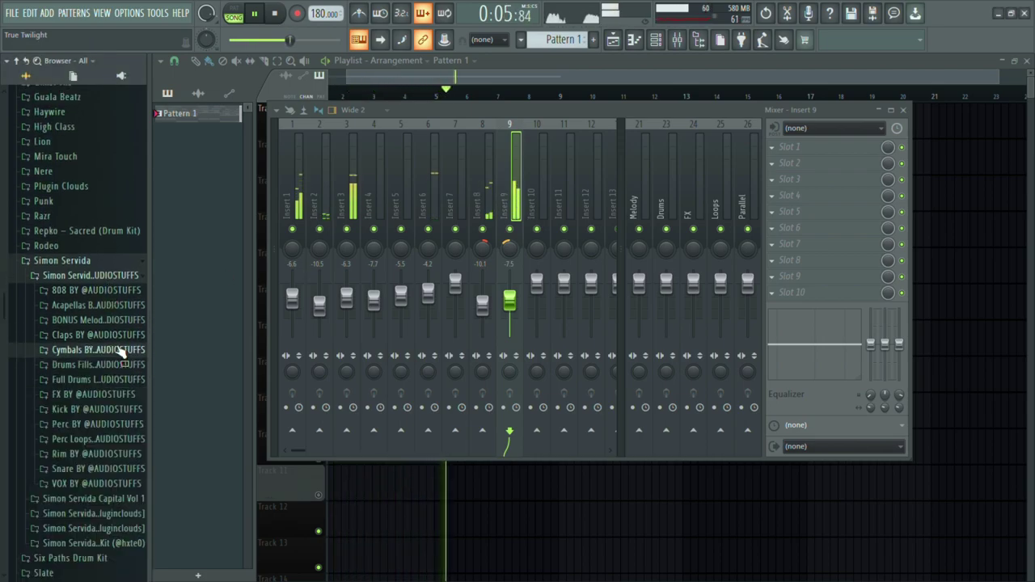
click(122, 263)
Load SIMBA KICK 1 from the Genekay Simba KICK(14) folder and route it to mixer Insert 10.
click(122, 240)
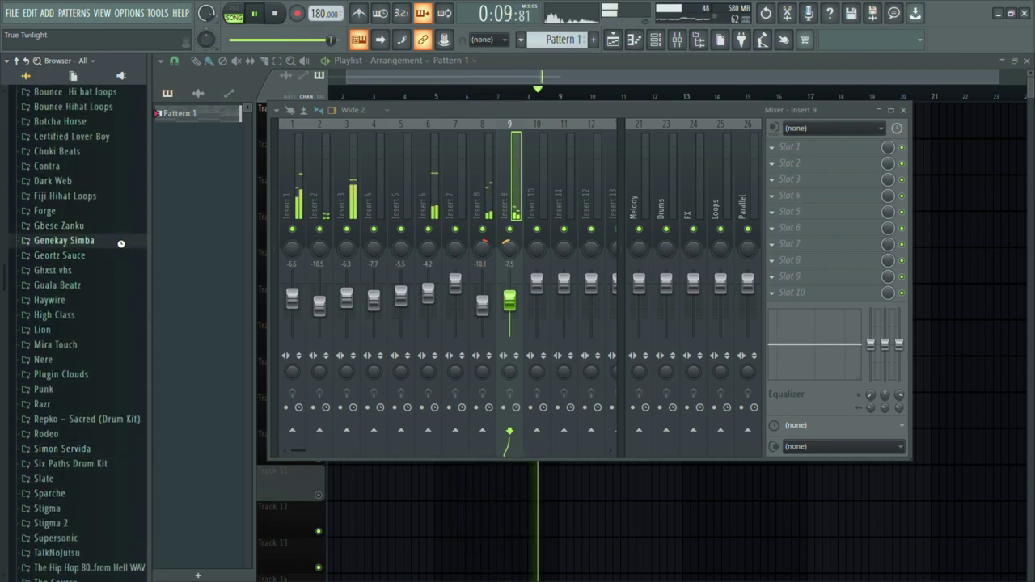
click(95, 407)
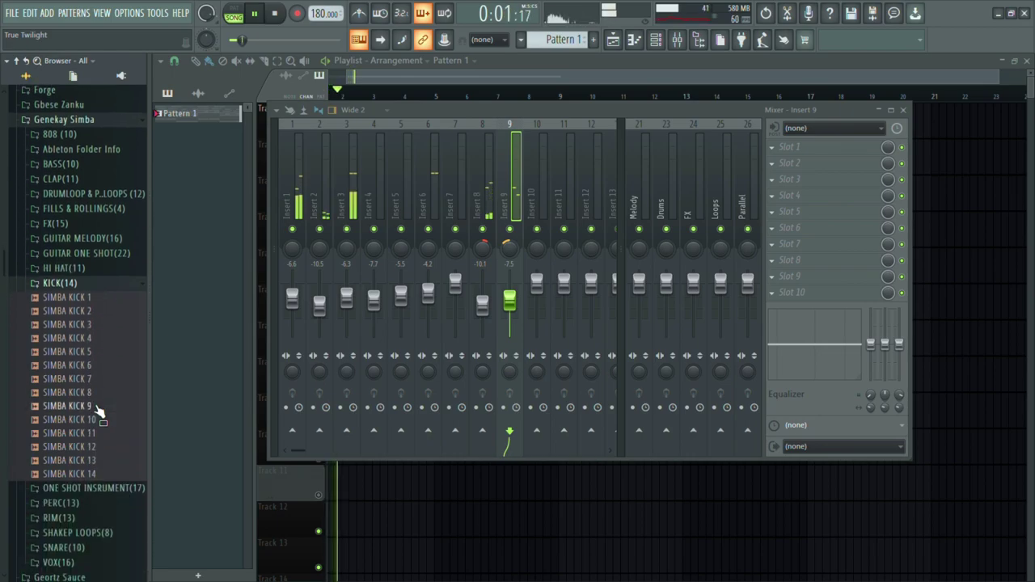
drag(108, 305, 570, 454)
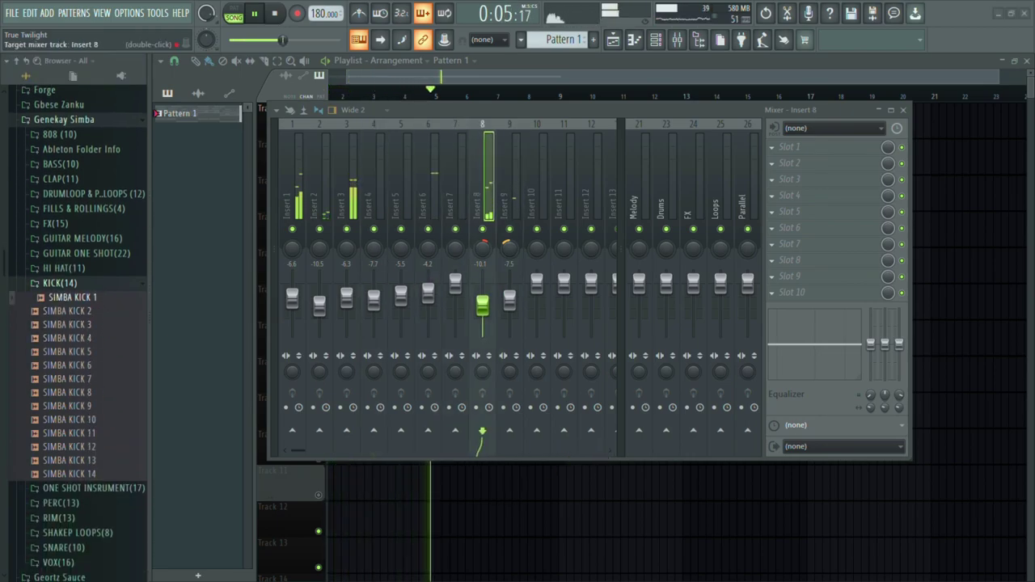
drag(571, 454, 566, 455)
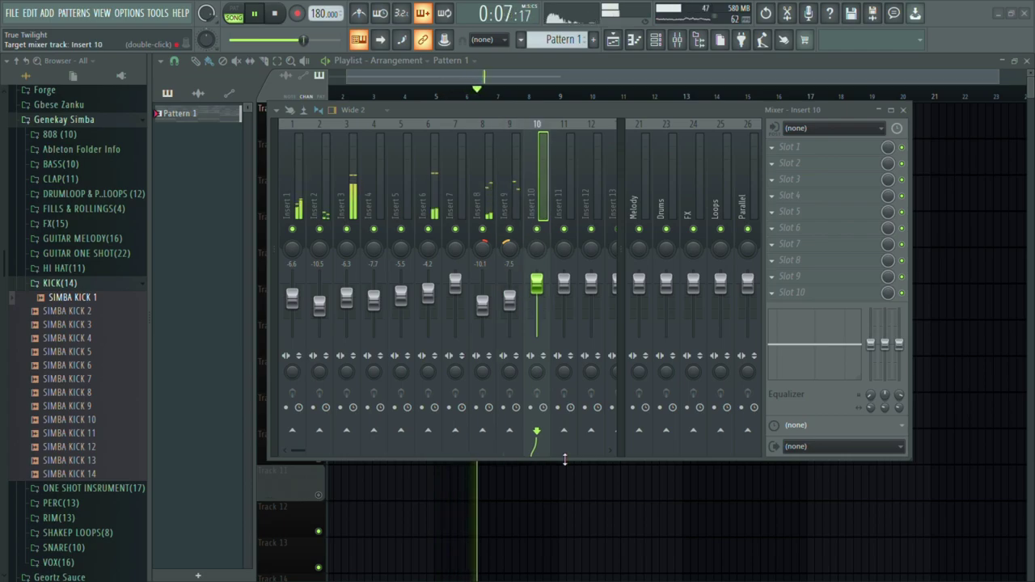
Place short C5 kick hits at the start of bar 1 and on its fourth beat.
key(F7)
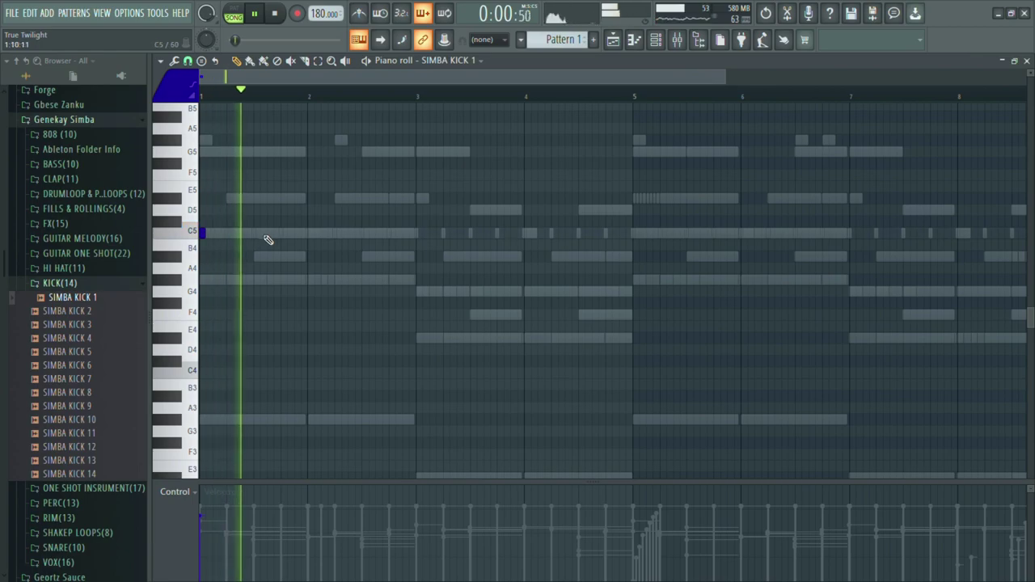
click(324, 233)
right_click(324, 236)
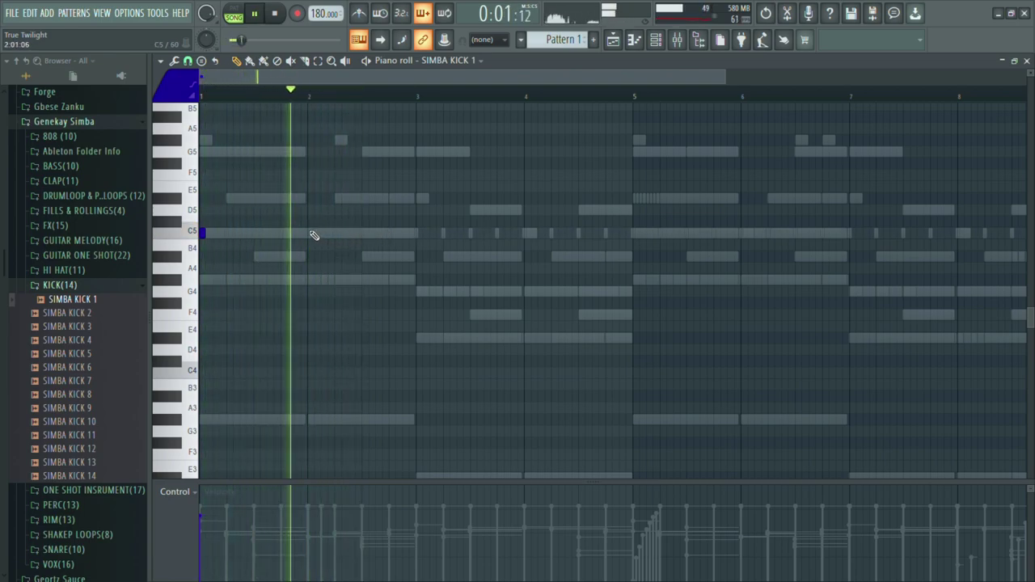
click(284, 234)
key(space)
key(space)
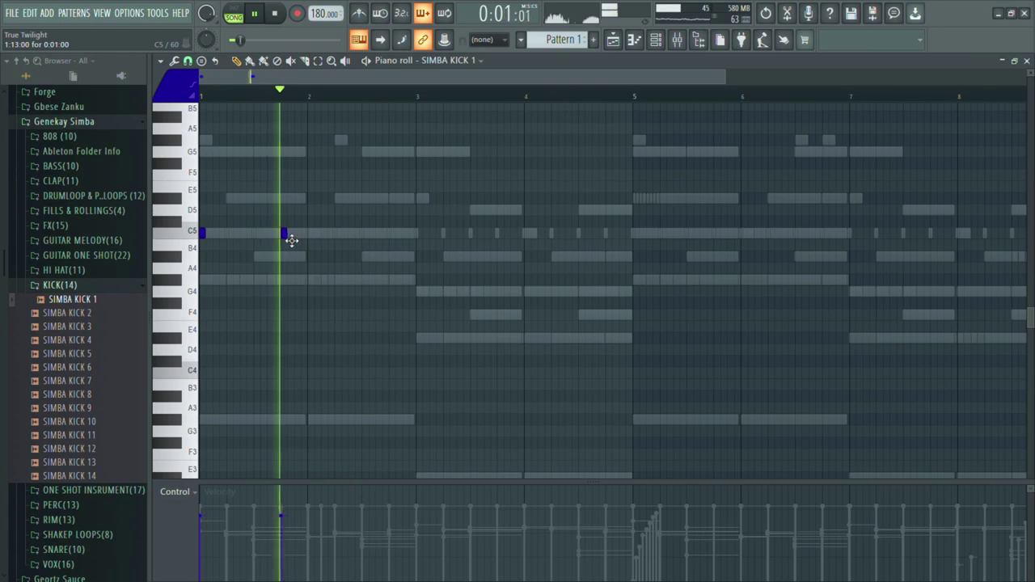
Add short C5 kick hits in the middle of bar 3, at the start of bar 5 and in the middle of bar 7.
click(474, 234)
click(636, 234)
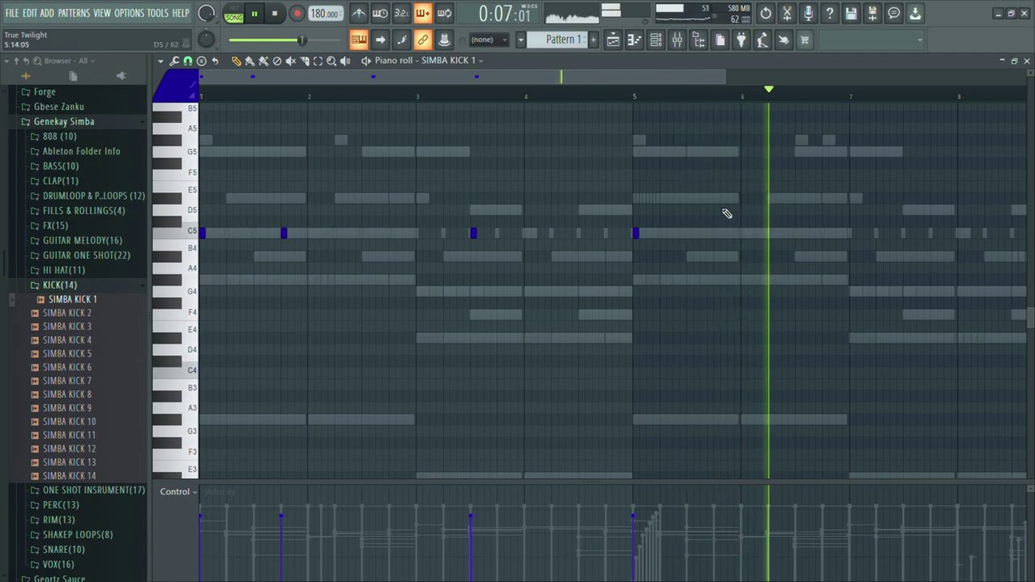
click(907, 233)
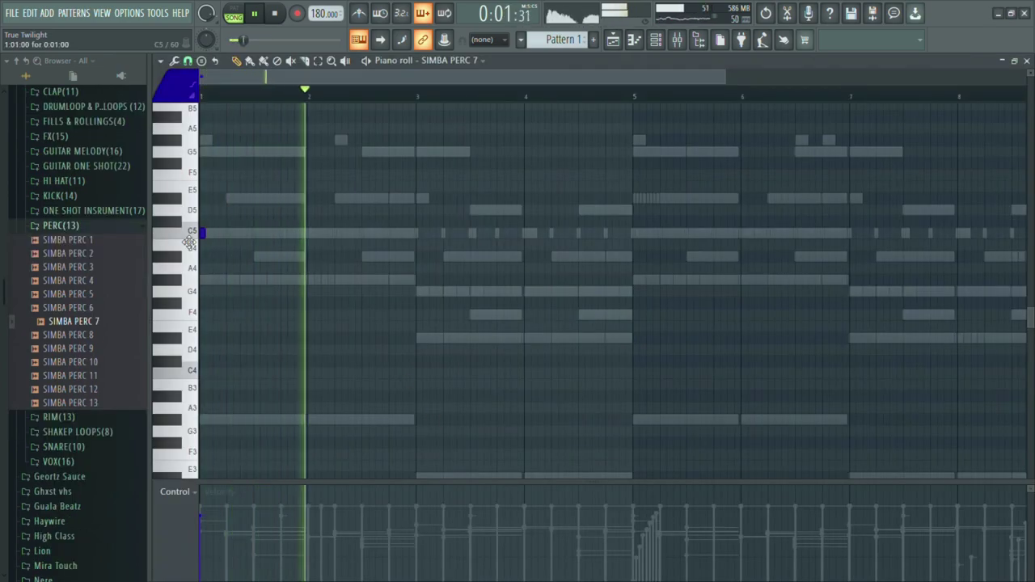
Load SIMBA PERC 7, place C5 hits at the start of bar 1, middle of bar 2 and start of bar 3, and duplicate them from bar 5.
click(366, 235)
click(419, 234)
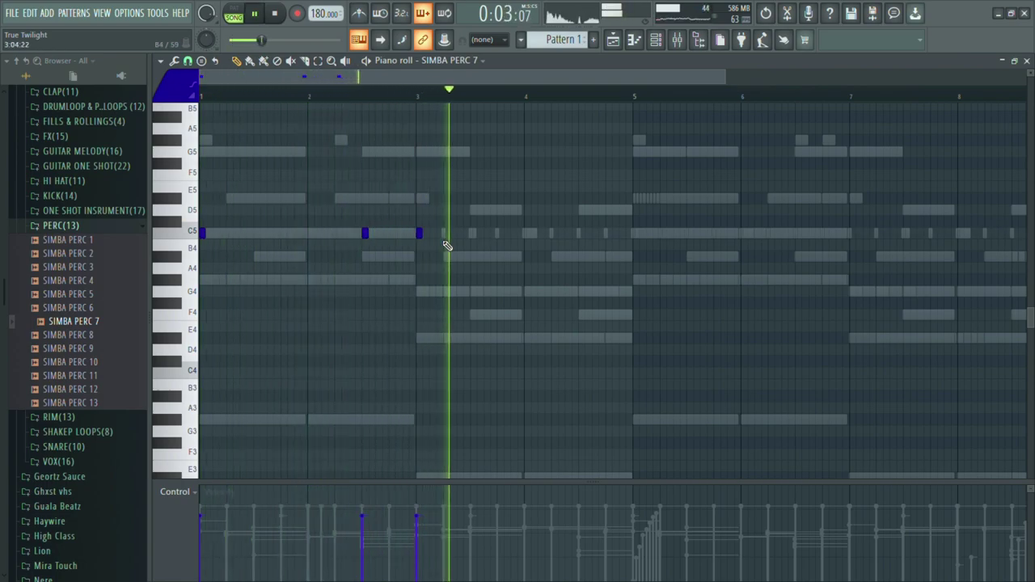
click(635, 234)
right_click(636, 235)
drag(678, 284, 638, 239)
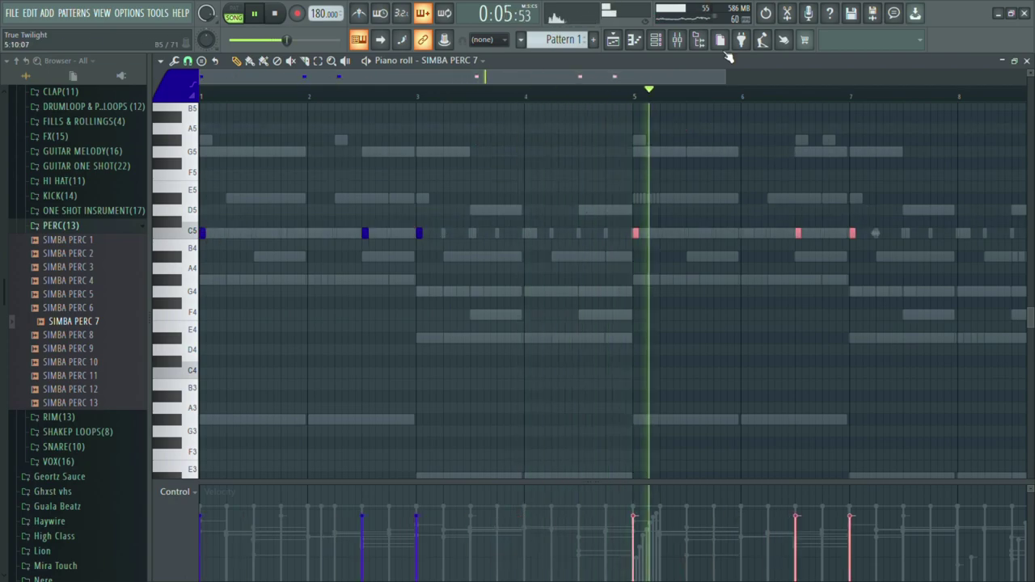